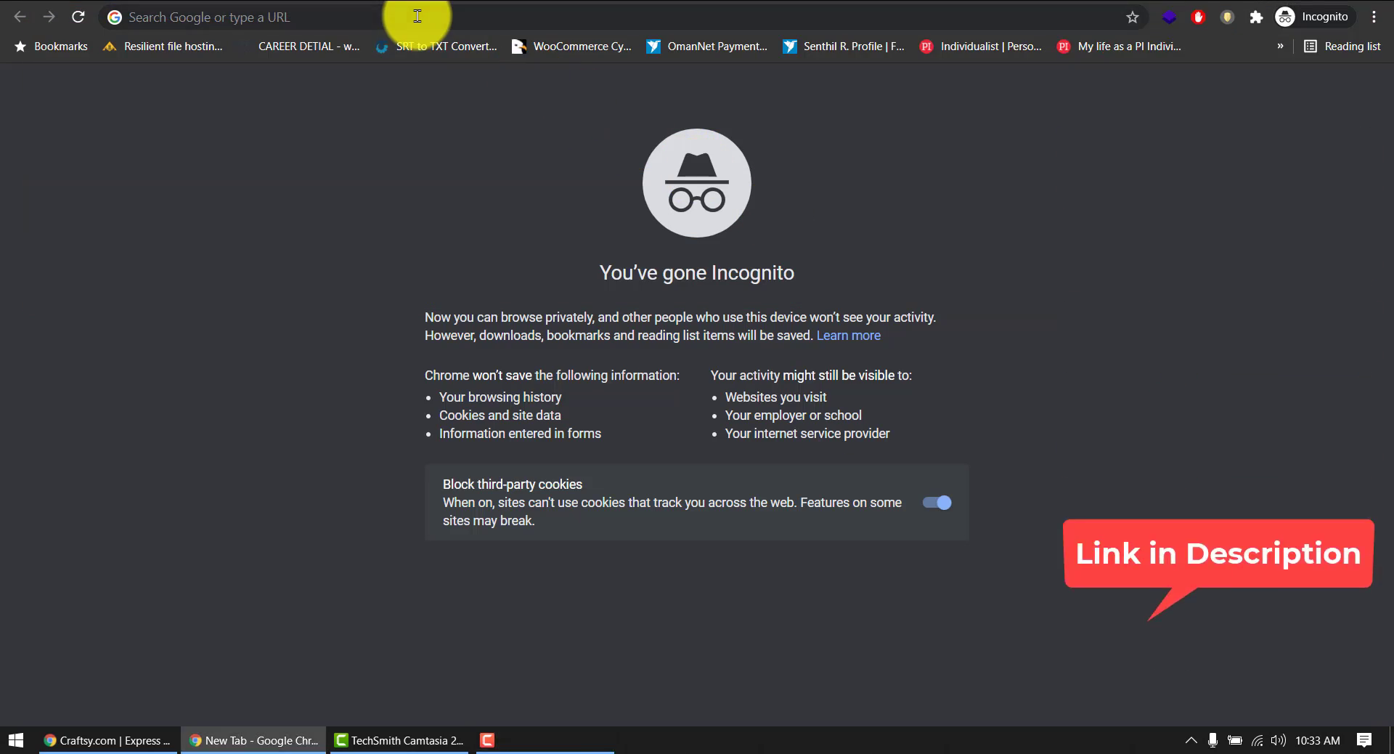
Load onedrive.gdrive.vip and translate the Vietnamese signup page into English.
text(onedrive.gdrive.vip)
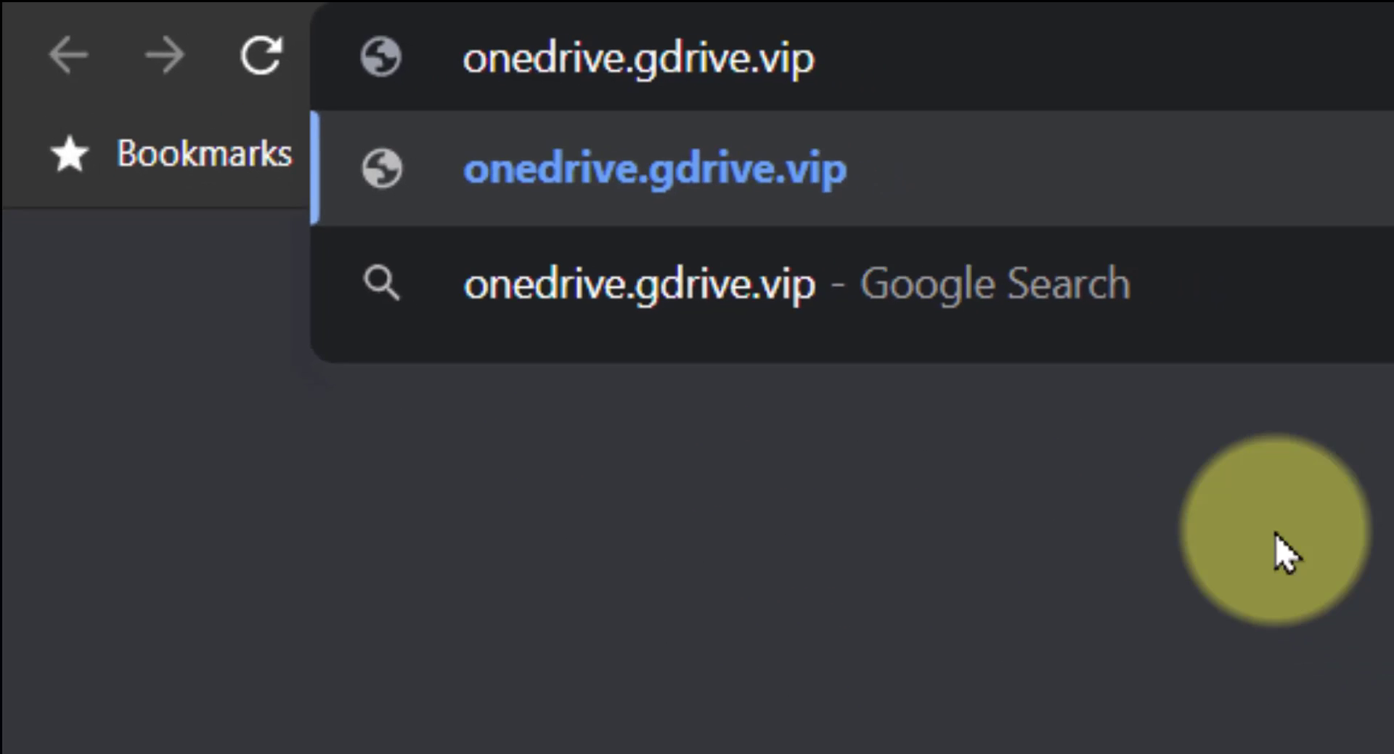
key(Return)
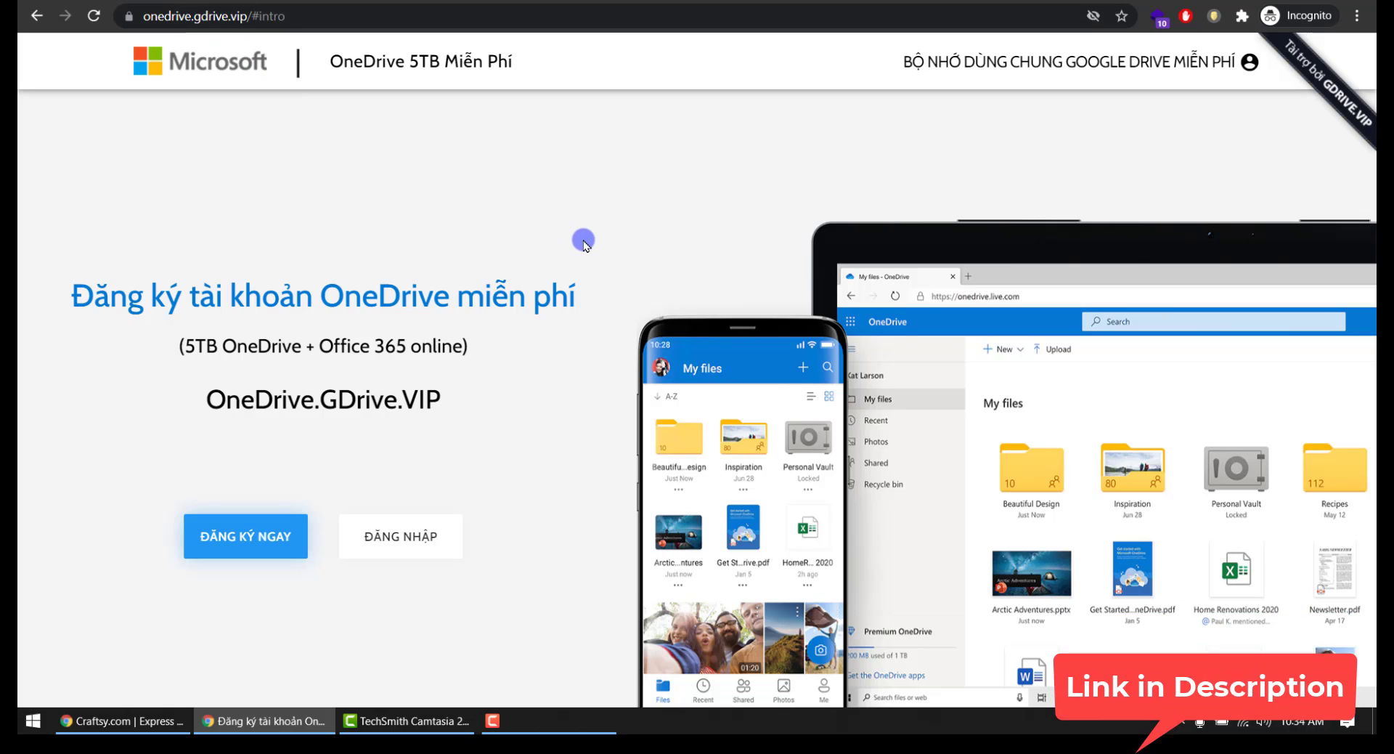
right_click(617, 158)
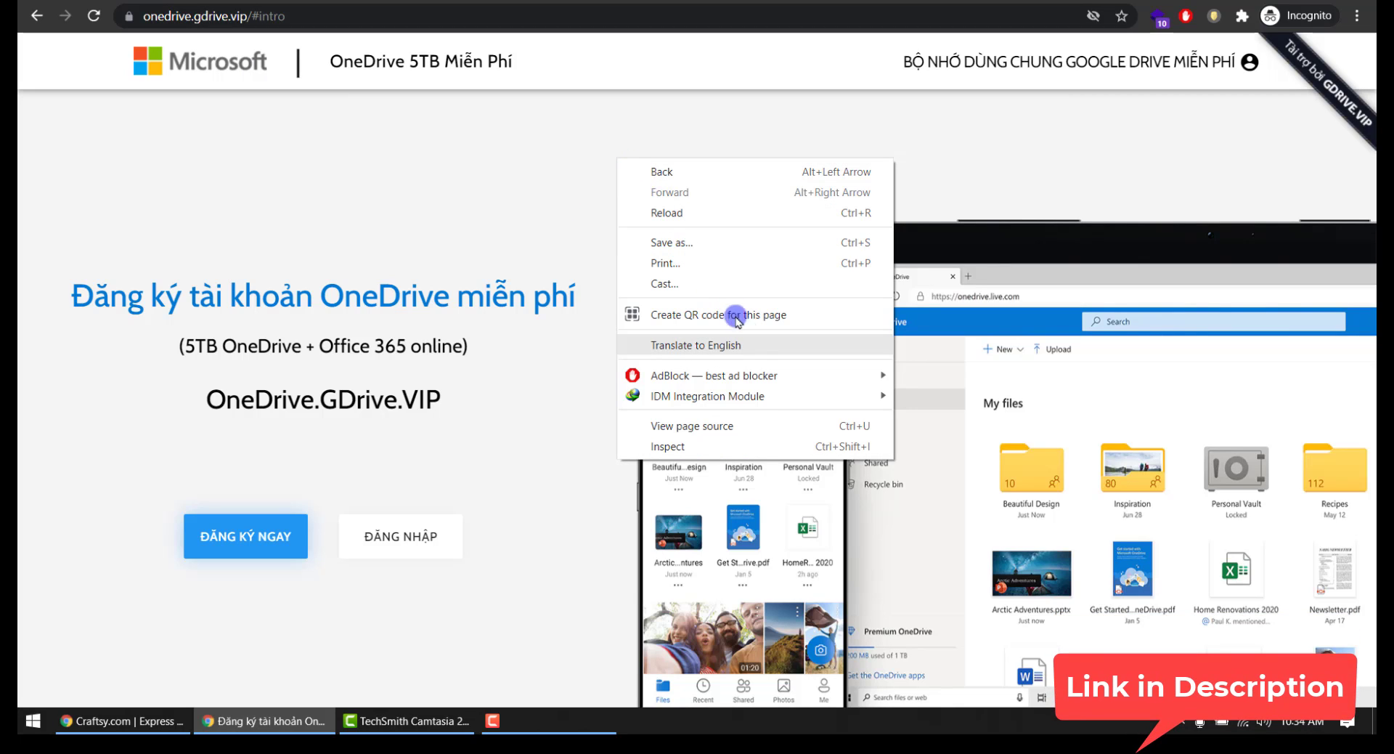
click(755, 345)
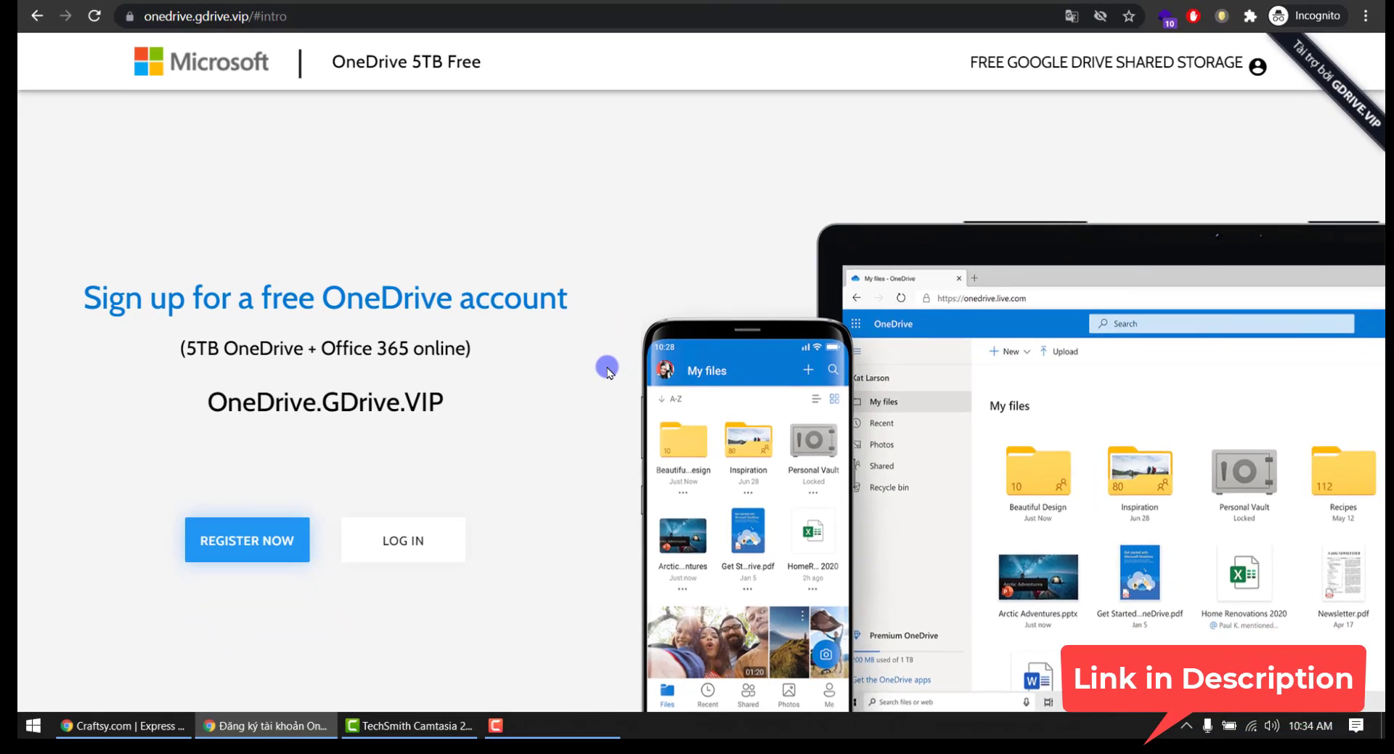
Fill in the signup form's Surname, Name and User name fields.
scroll(602, 364, down, 5)
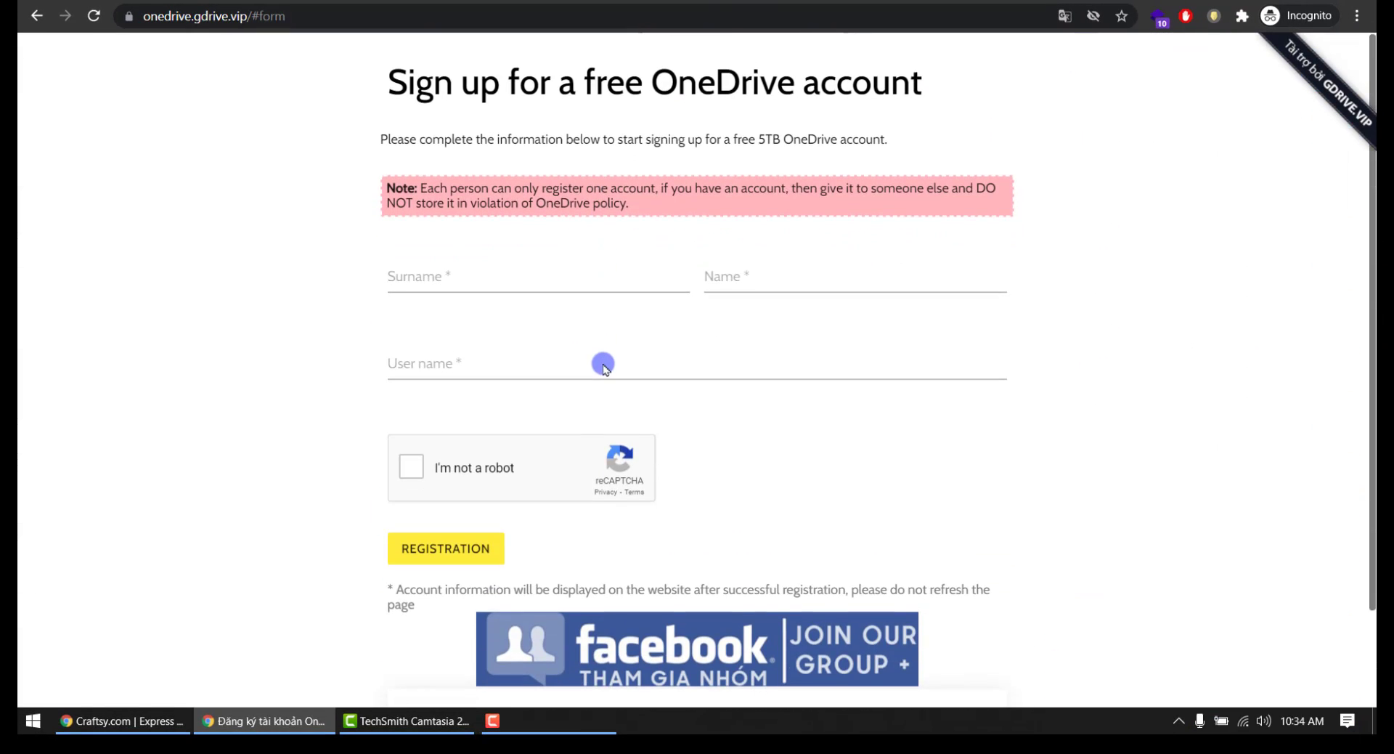
click(567, 298)
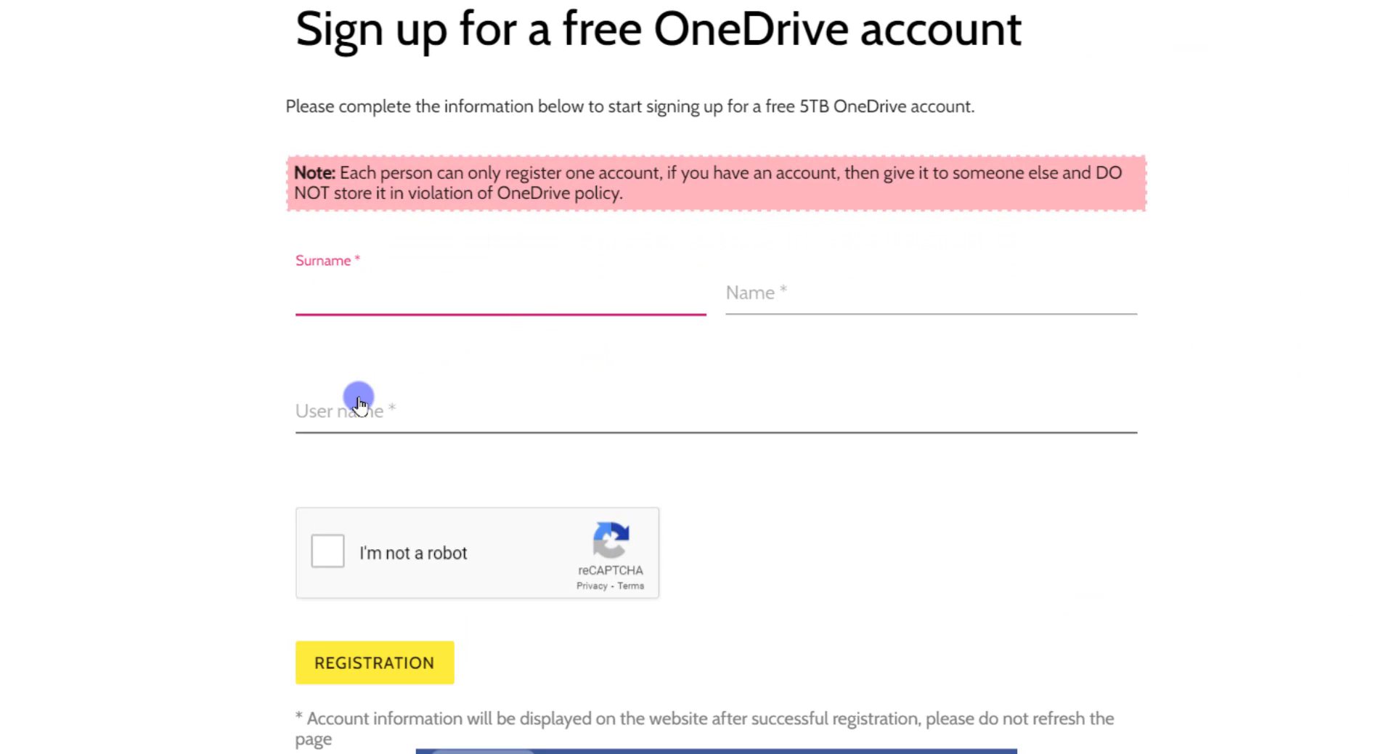
text(anything)
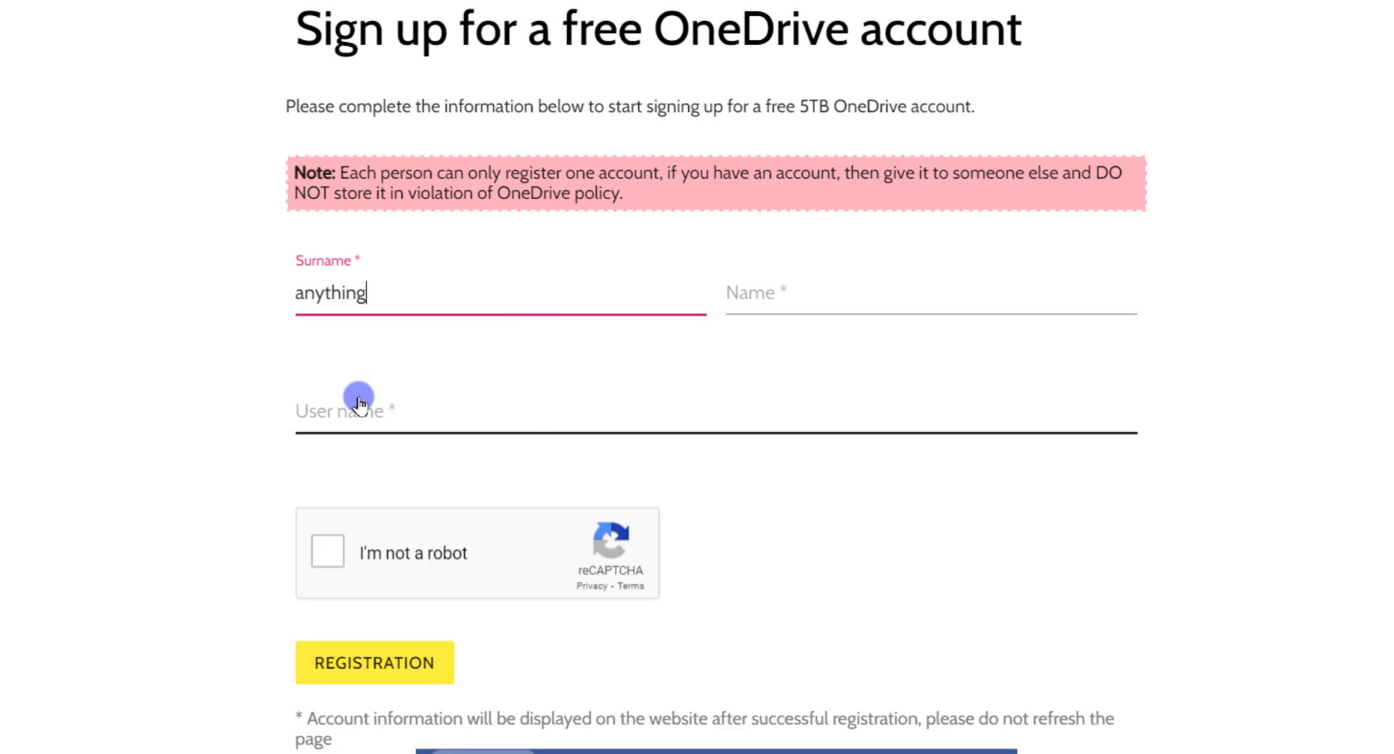
key(Tab)
text(wolverine)
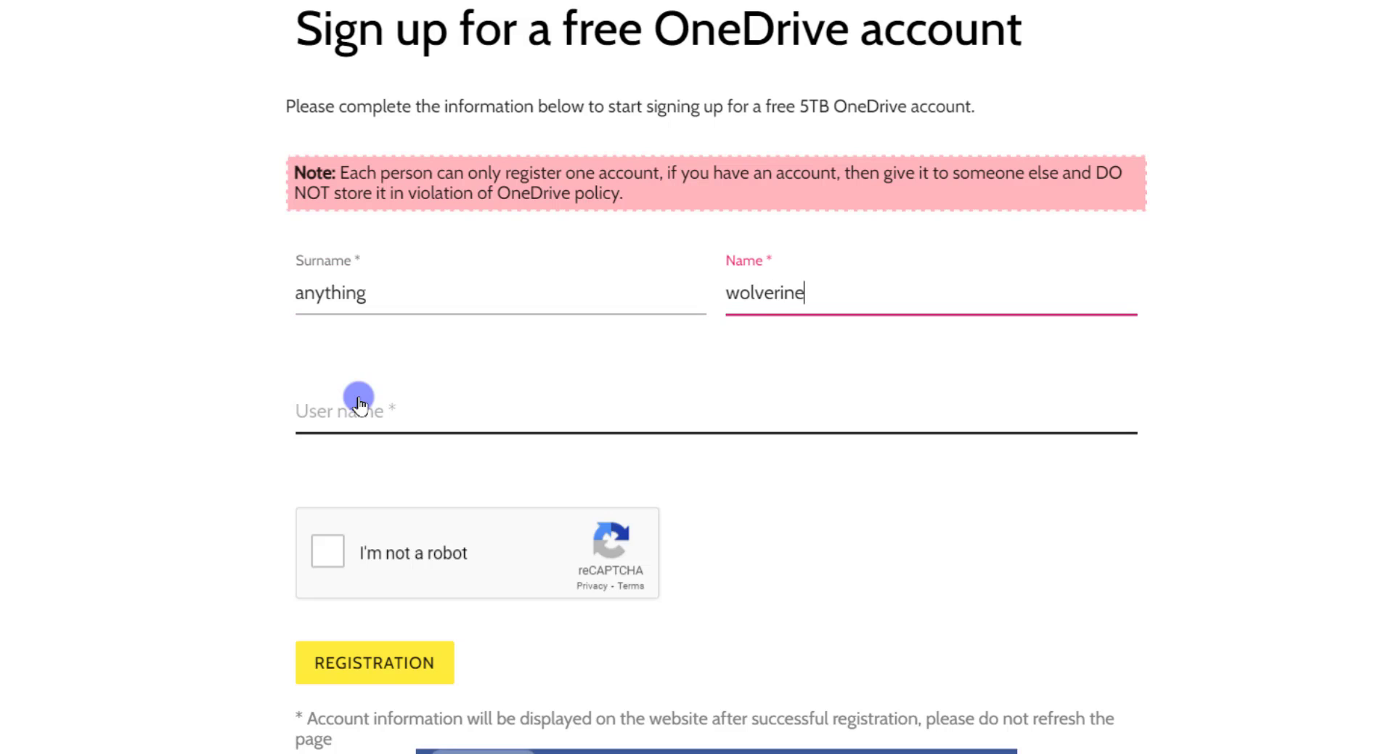
click(358, 401)
text(deadpool)
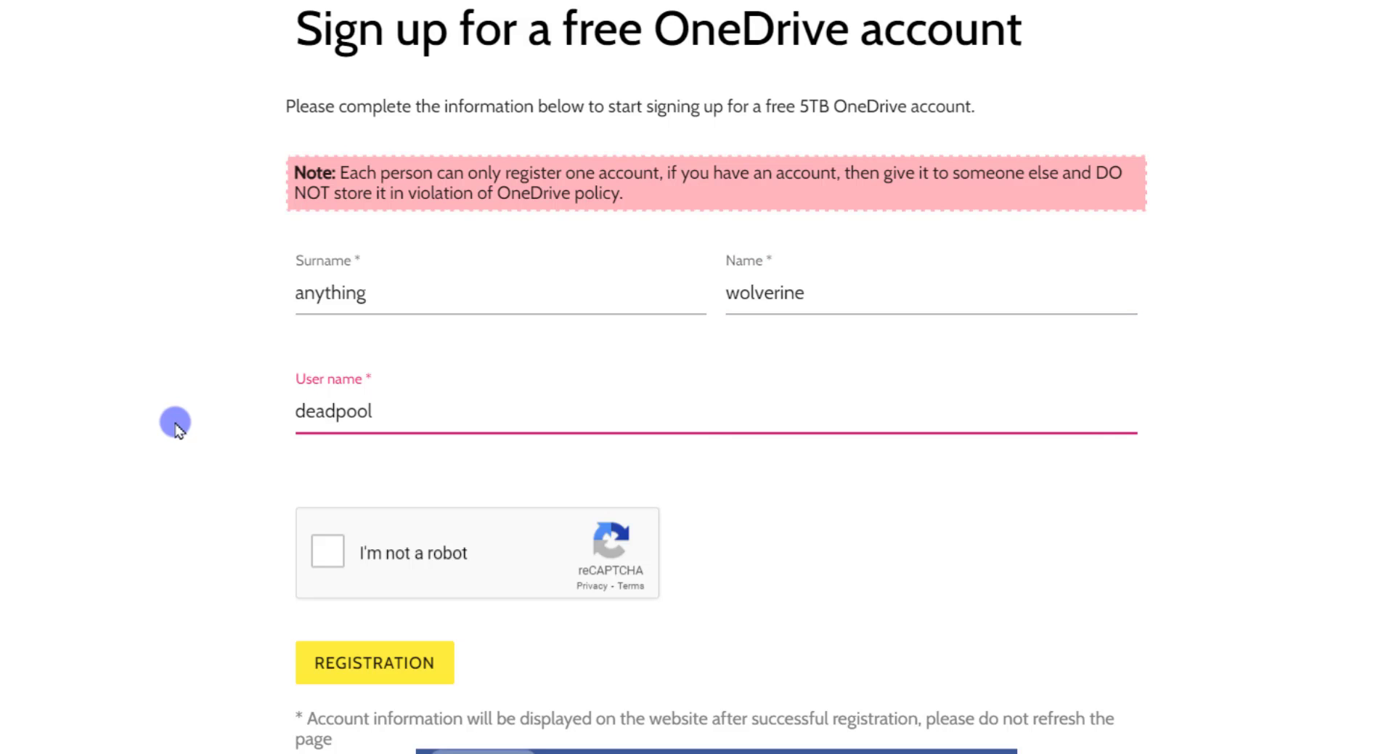
Pass the crosswalk robot check, then submit and confirm the registration.
click(327, 551)
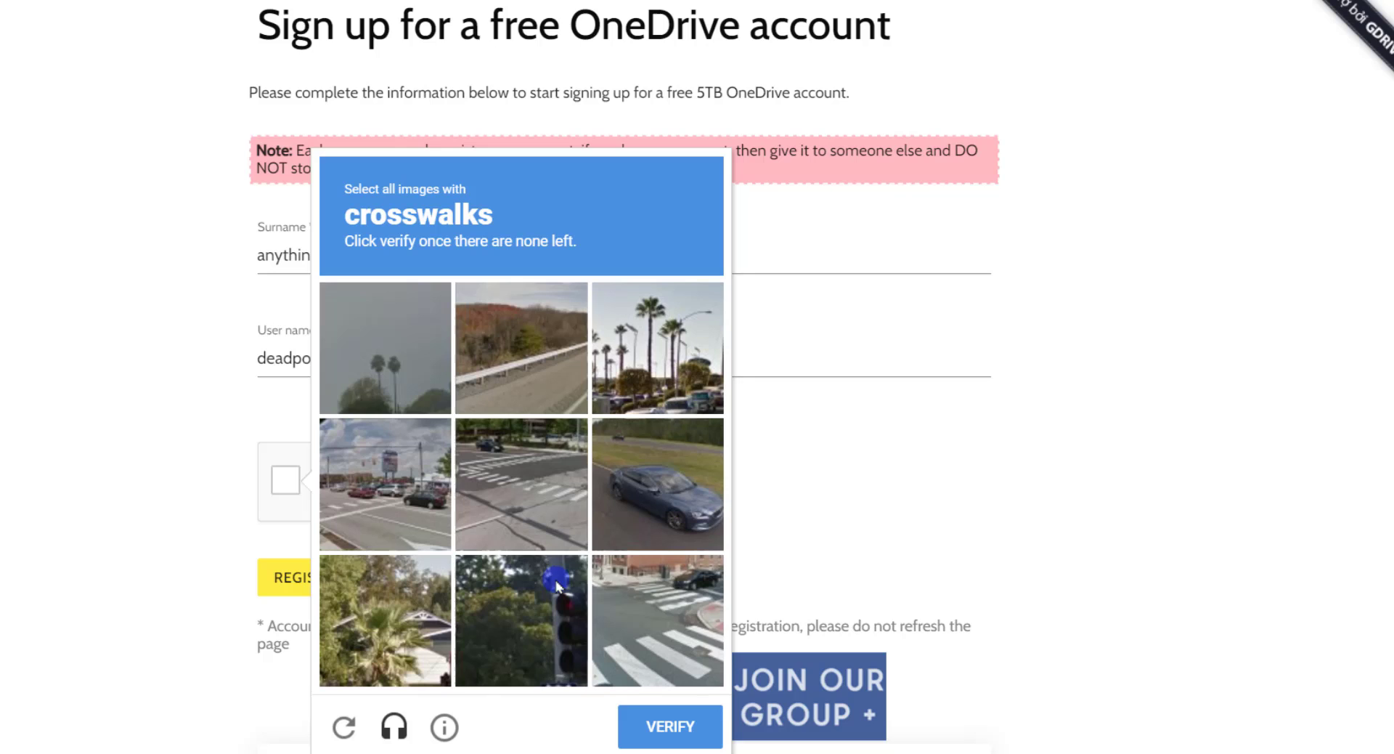
click(514, 490)
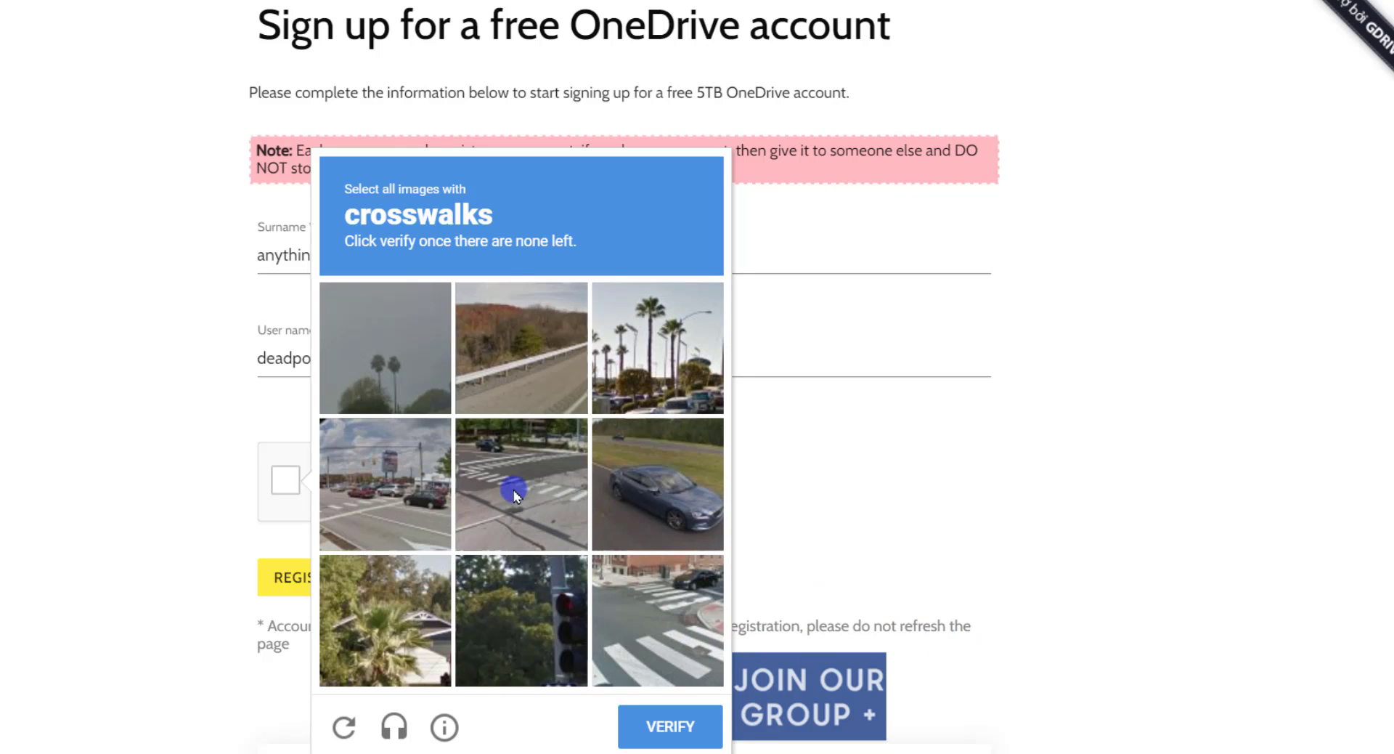
click(636, 621)
click(372, 494)
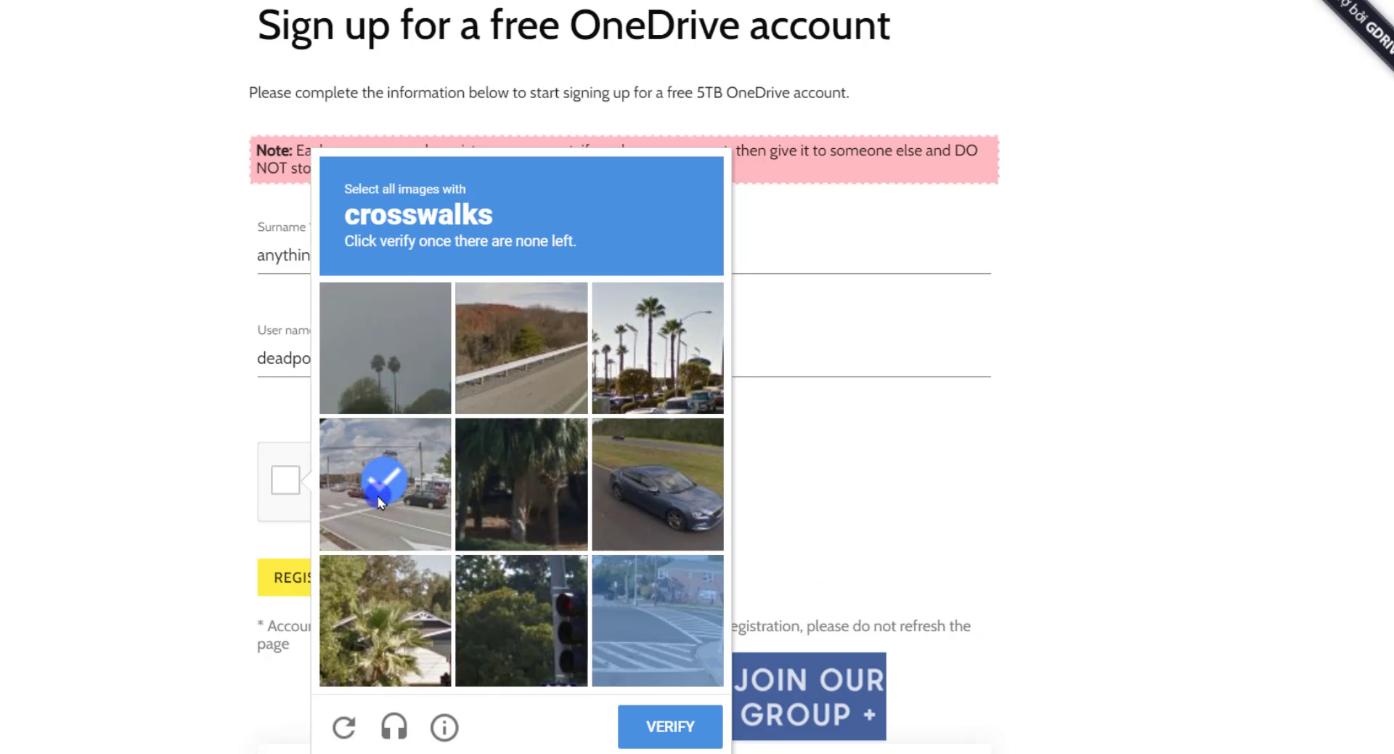
click(627, 589)
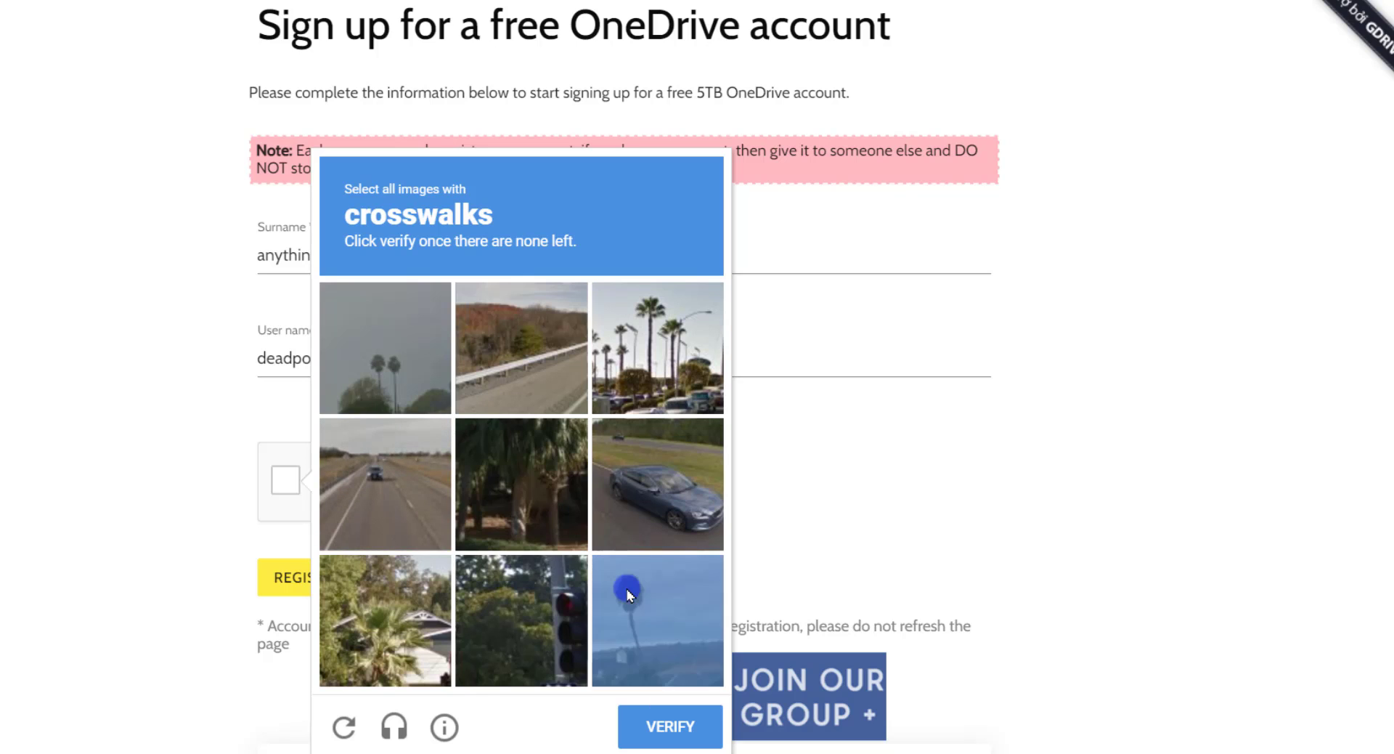
click(669, 726)
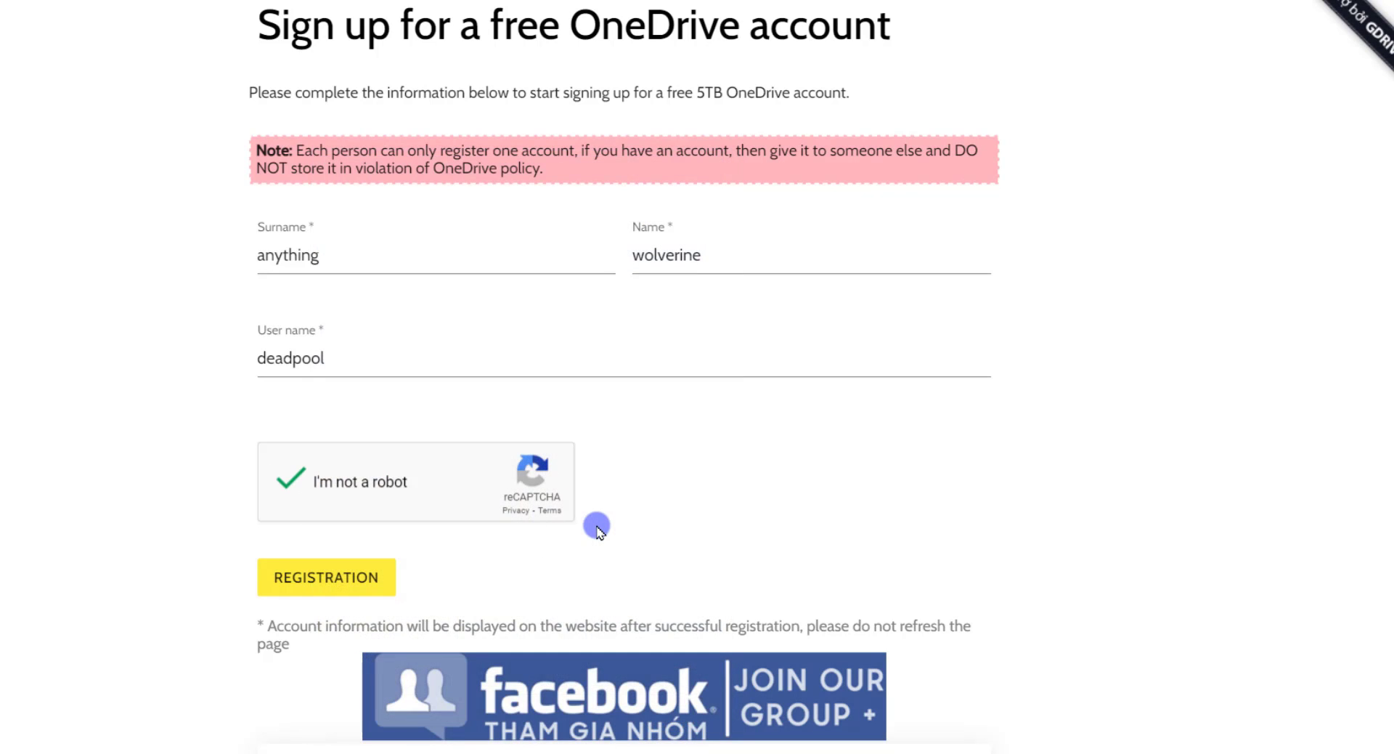
click(322, 581)
click(1031, 454)
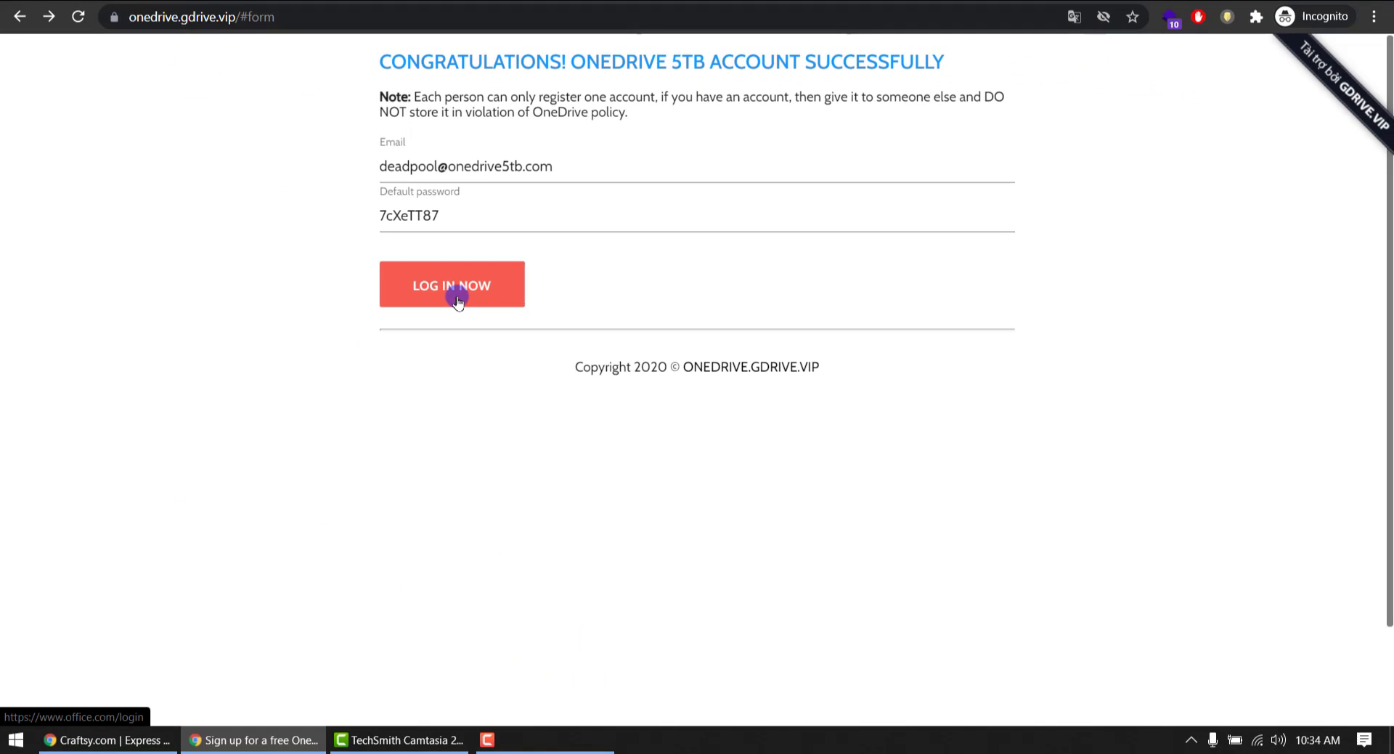
Copy the generated account email into the Microsoft sign-in box and continue.
click(457, 299)
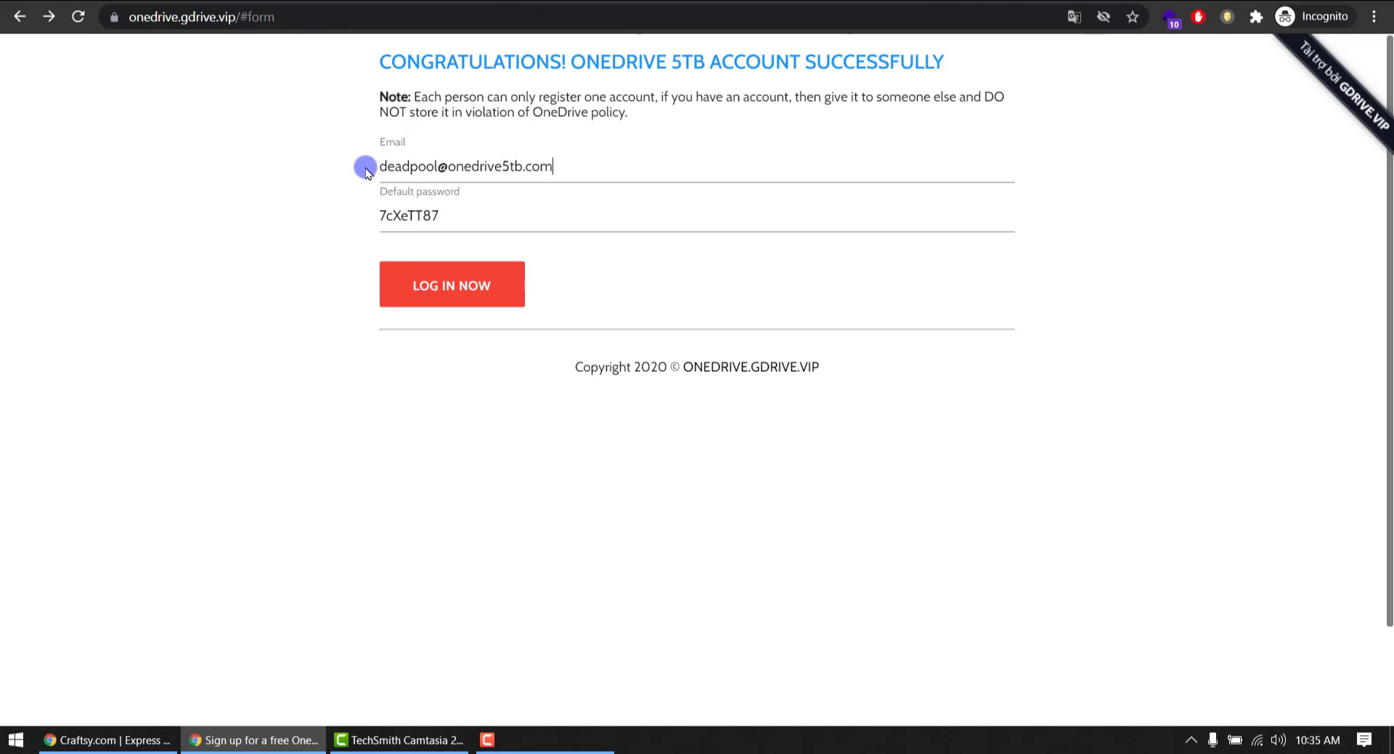
triple_click(506, 172)
right_click(507, 173)
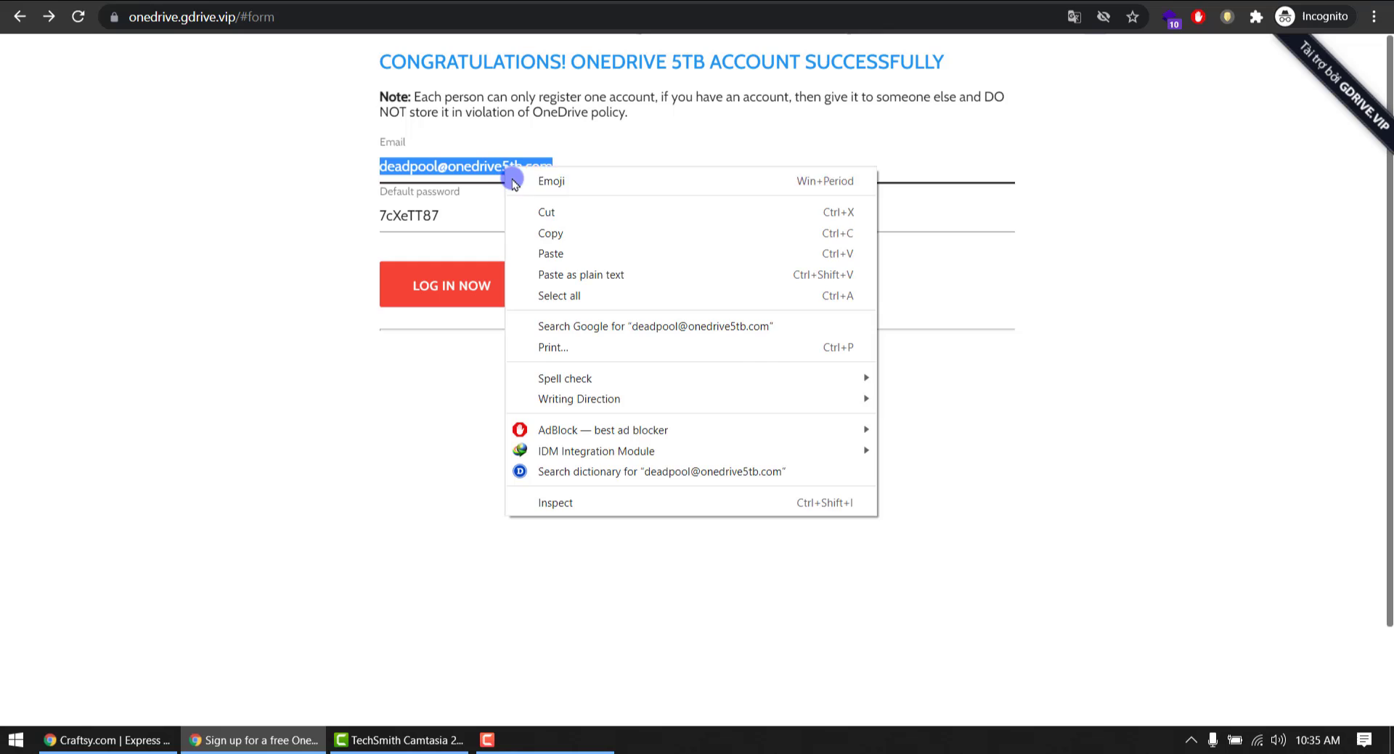
click(543, 229)
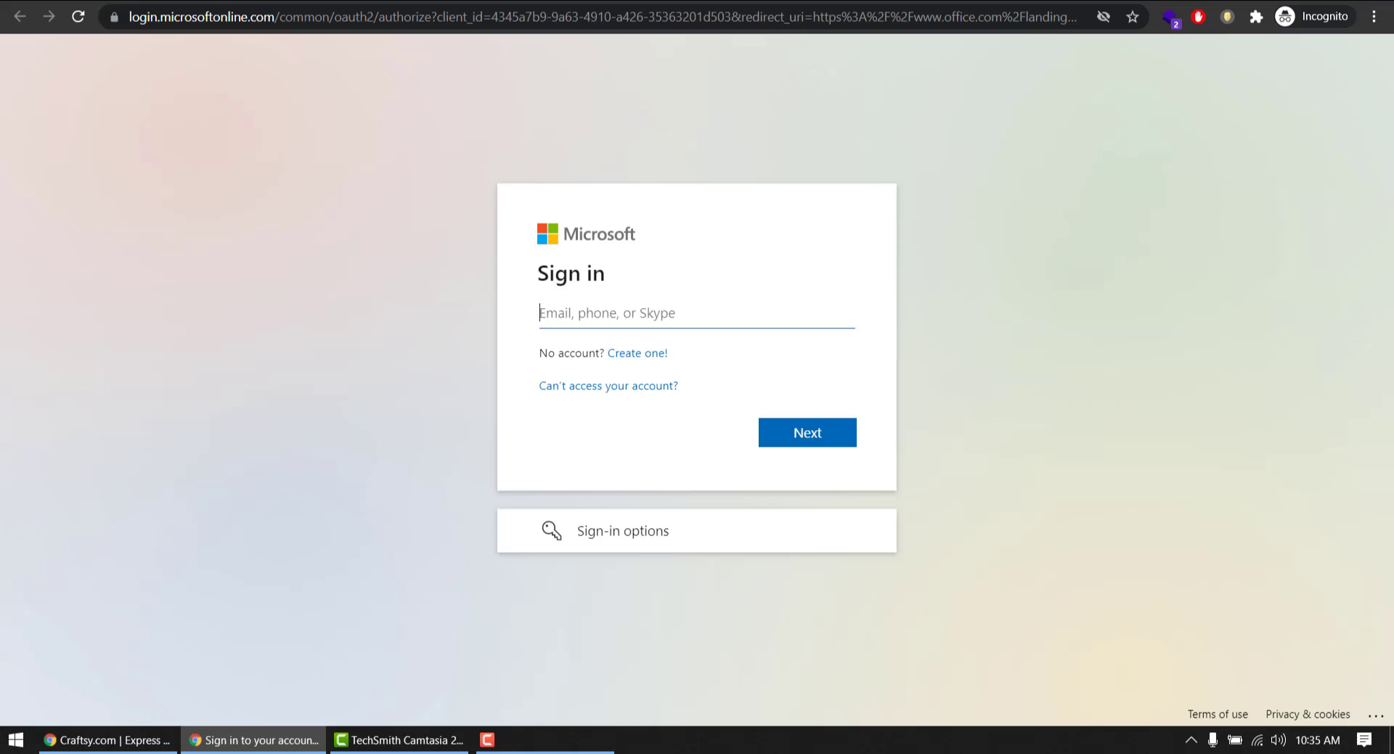
right_click(634, 317)
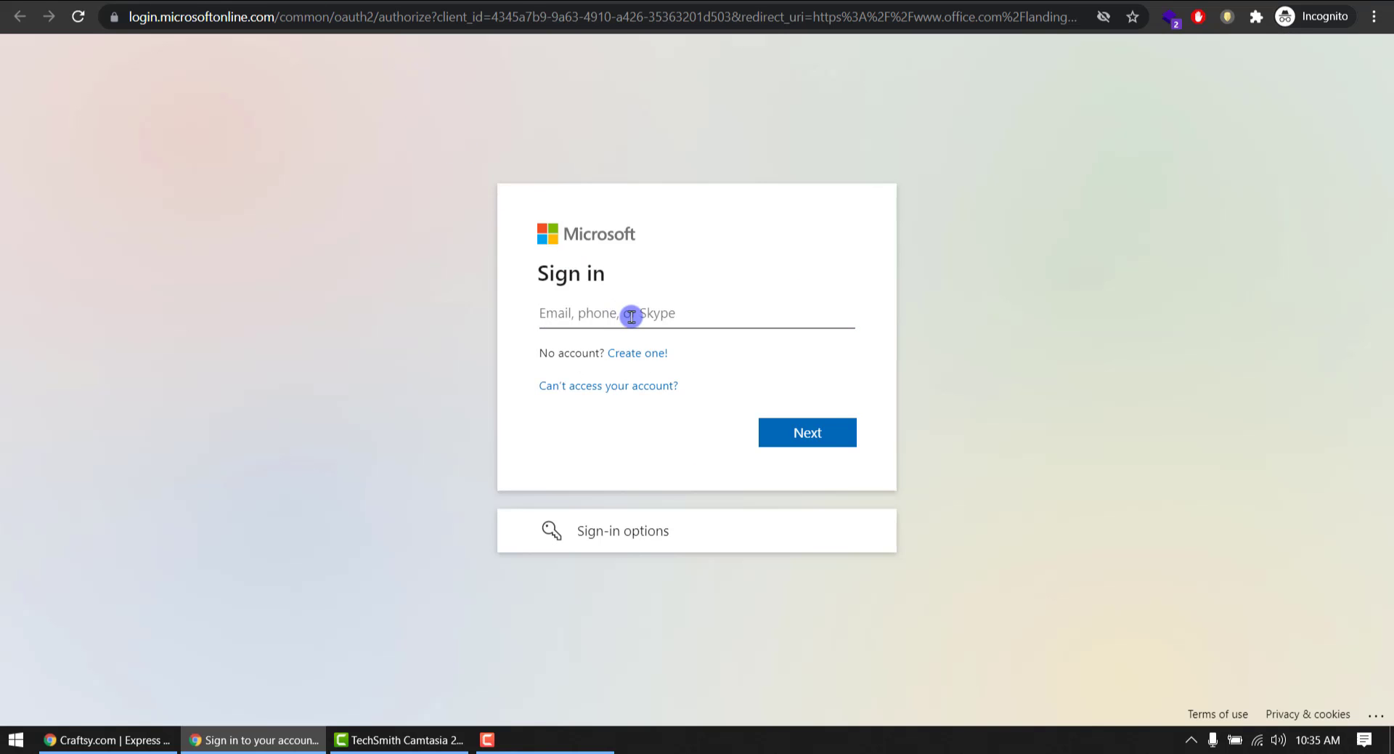
click(726, 453)
click(770, 433)
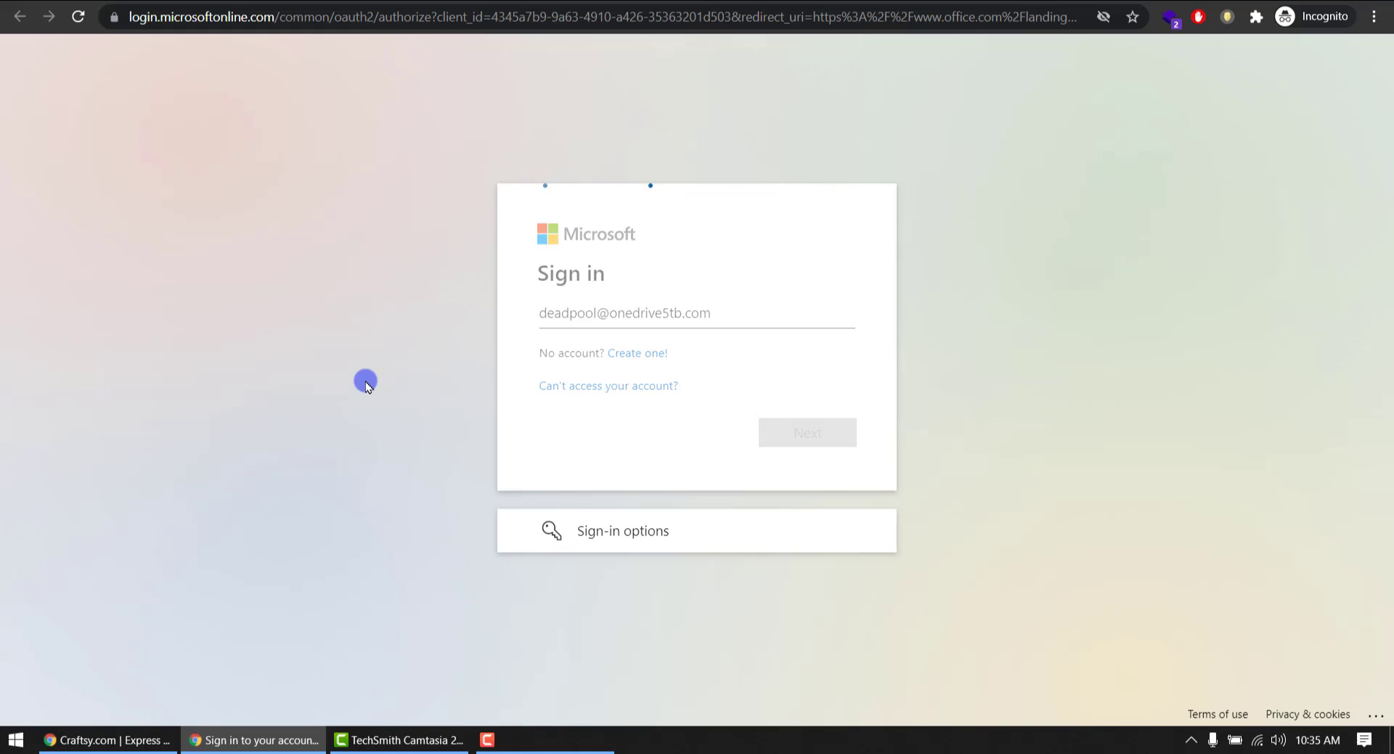
Copy the default password from the account page into the Enter password field.
key(alt+Left)
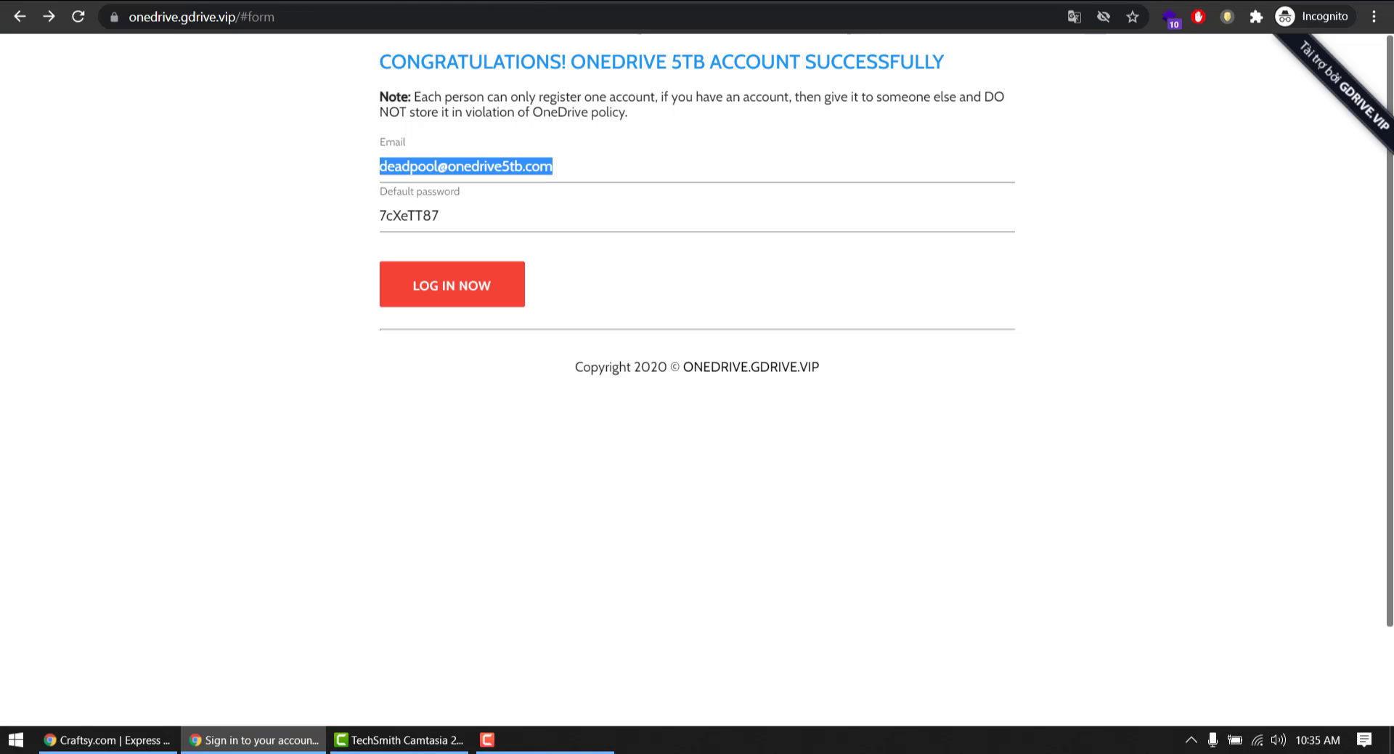
click(285, 83)
drag(459, 218, 381, 216)
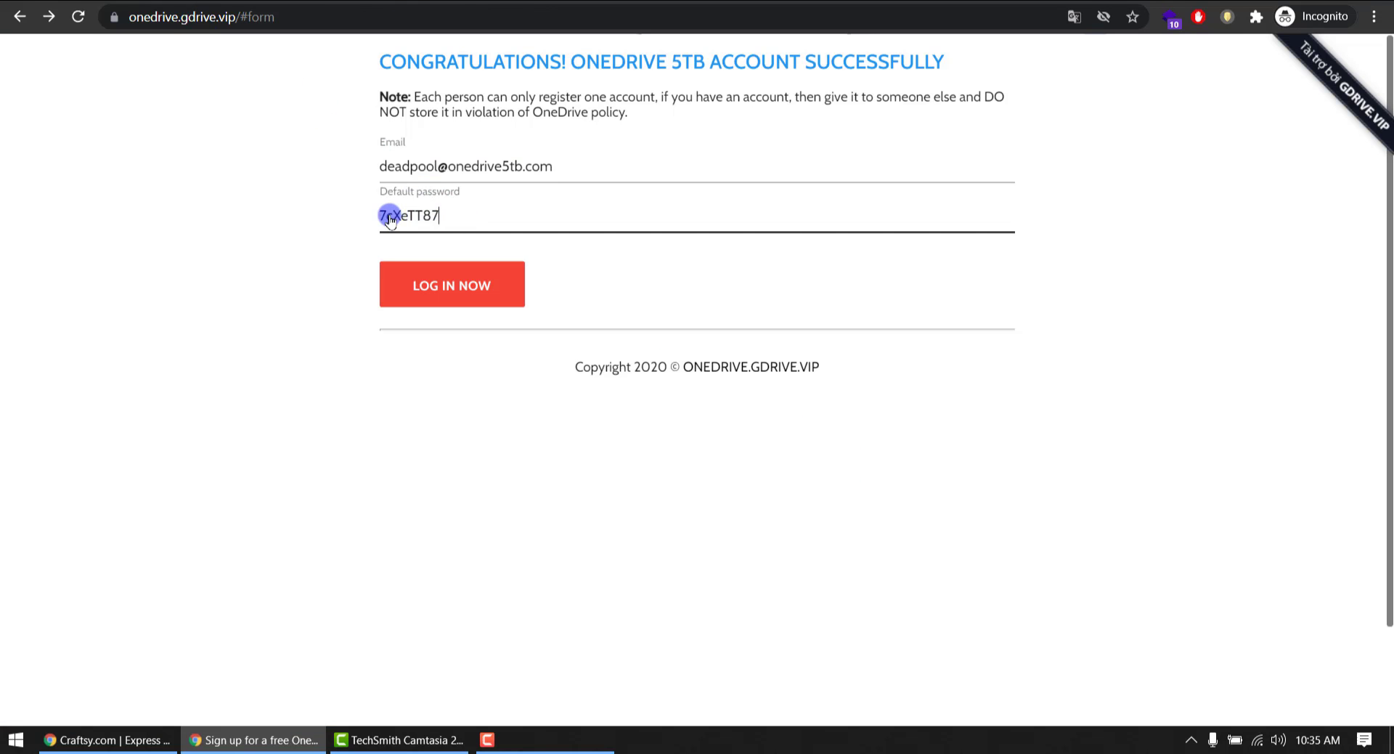
click(385, 218)
right_click(406, 218)
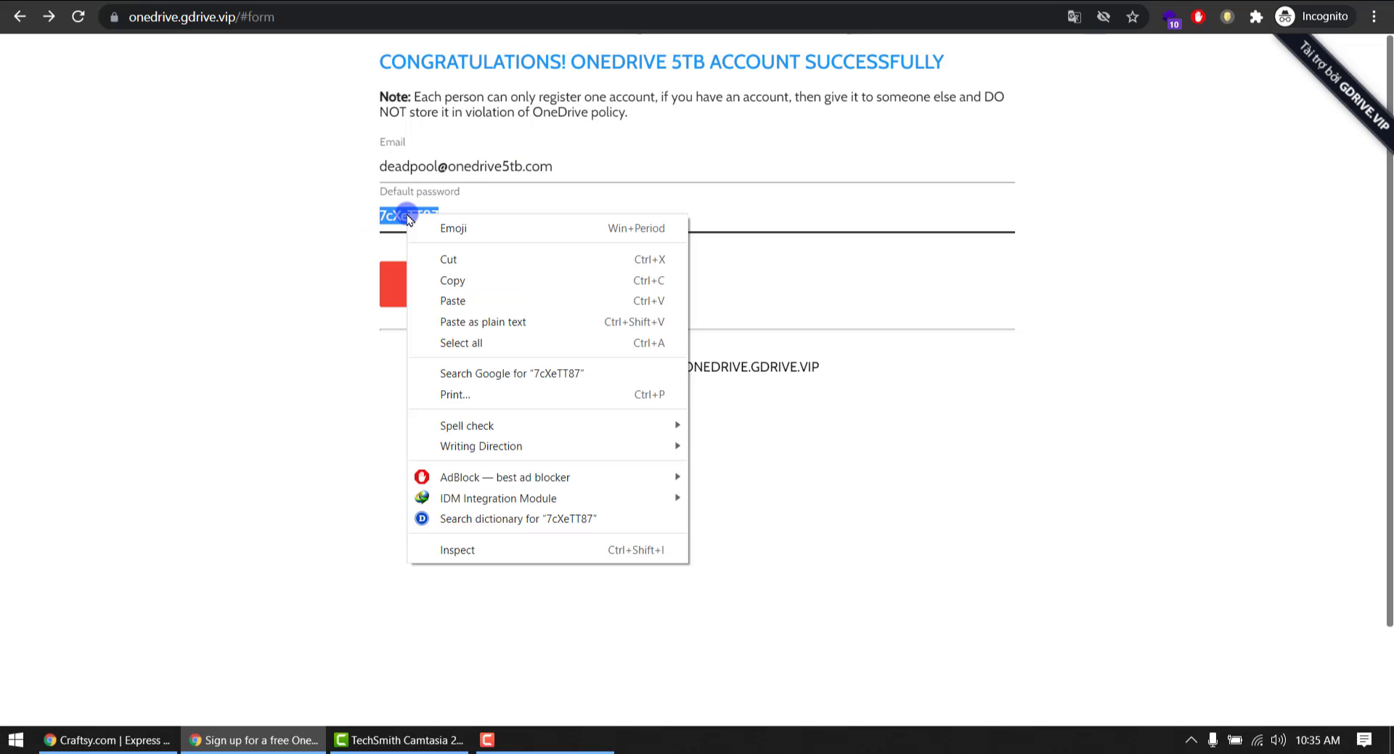
click(385, 274)
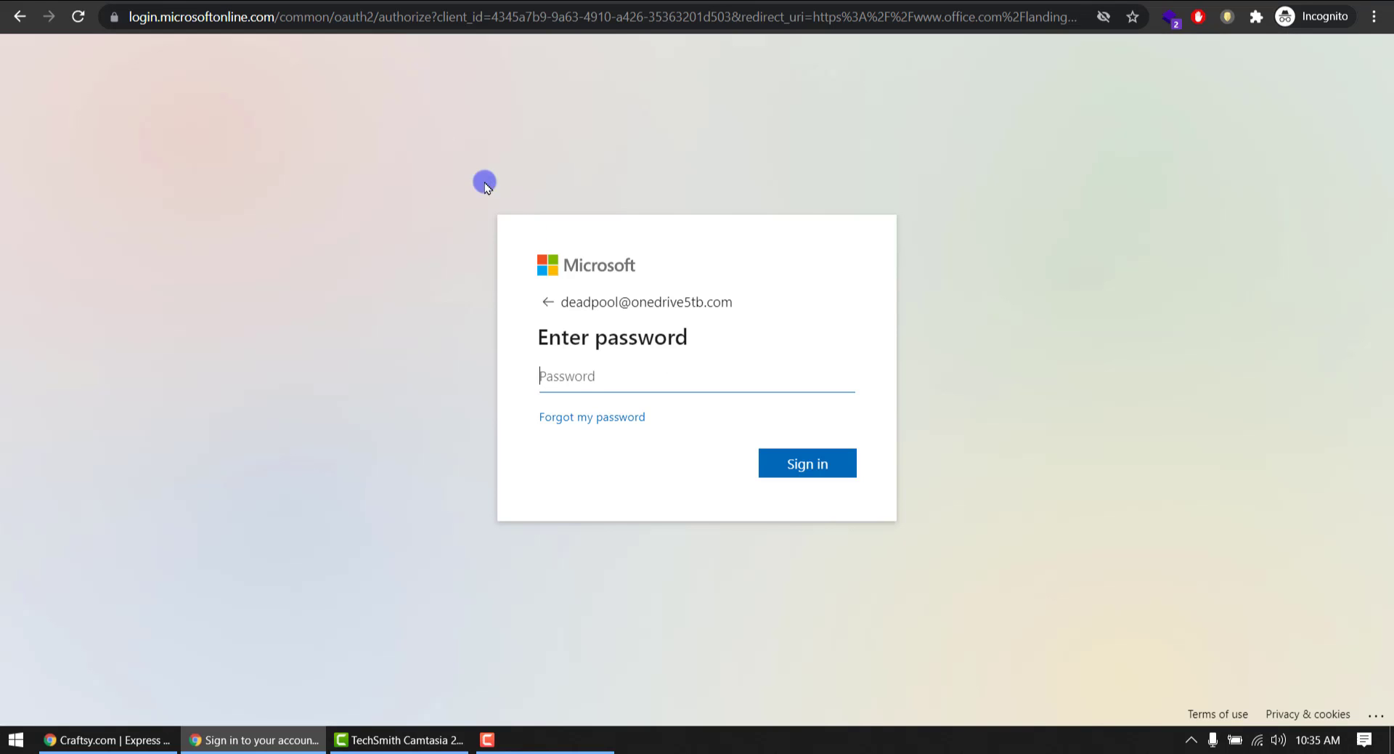
right_click(666, 381)
click(742, 218)
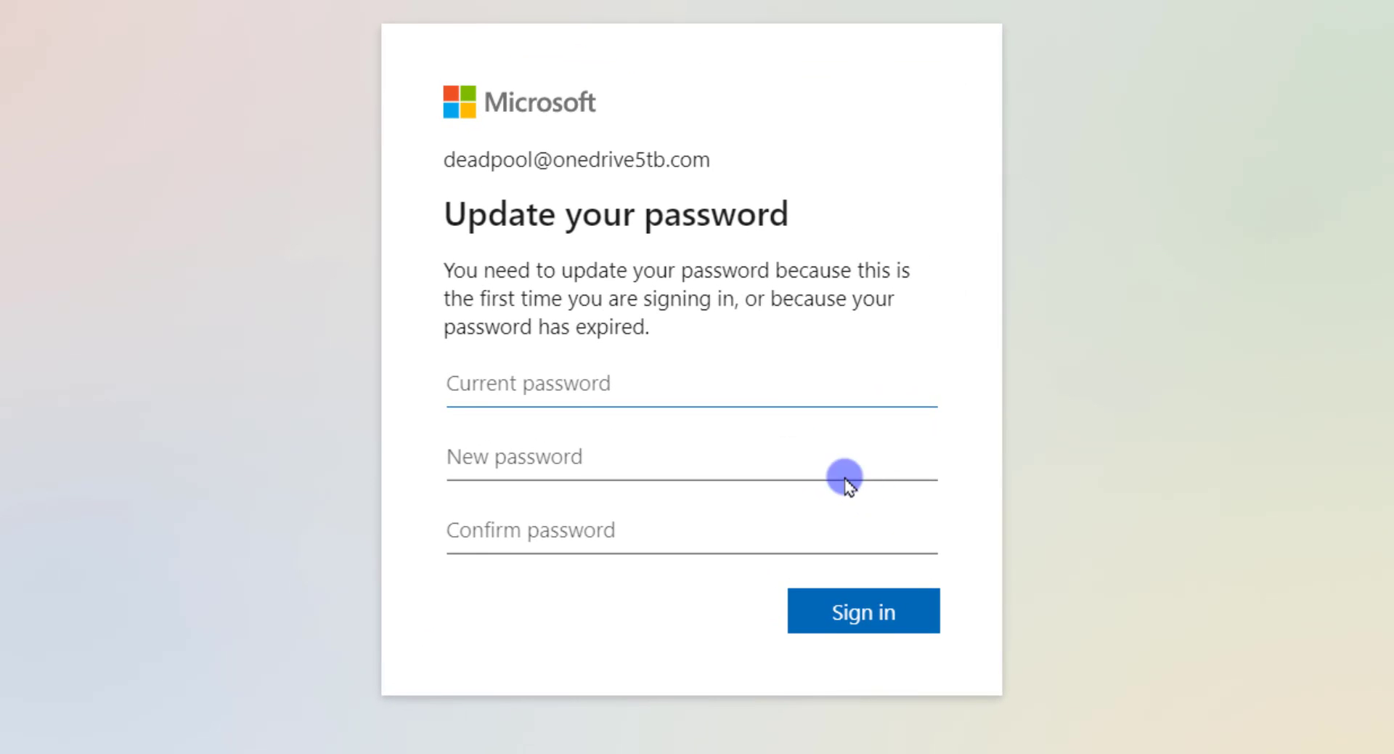
Paste the default password as Current password and enter a new password.
click(240, 2)
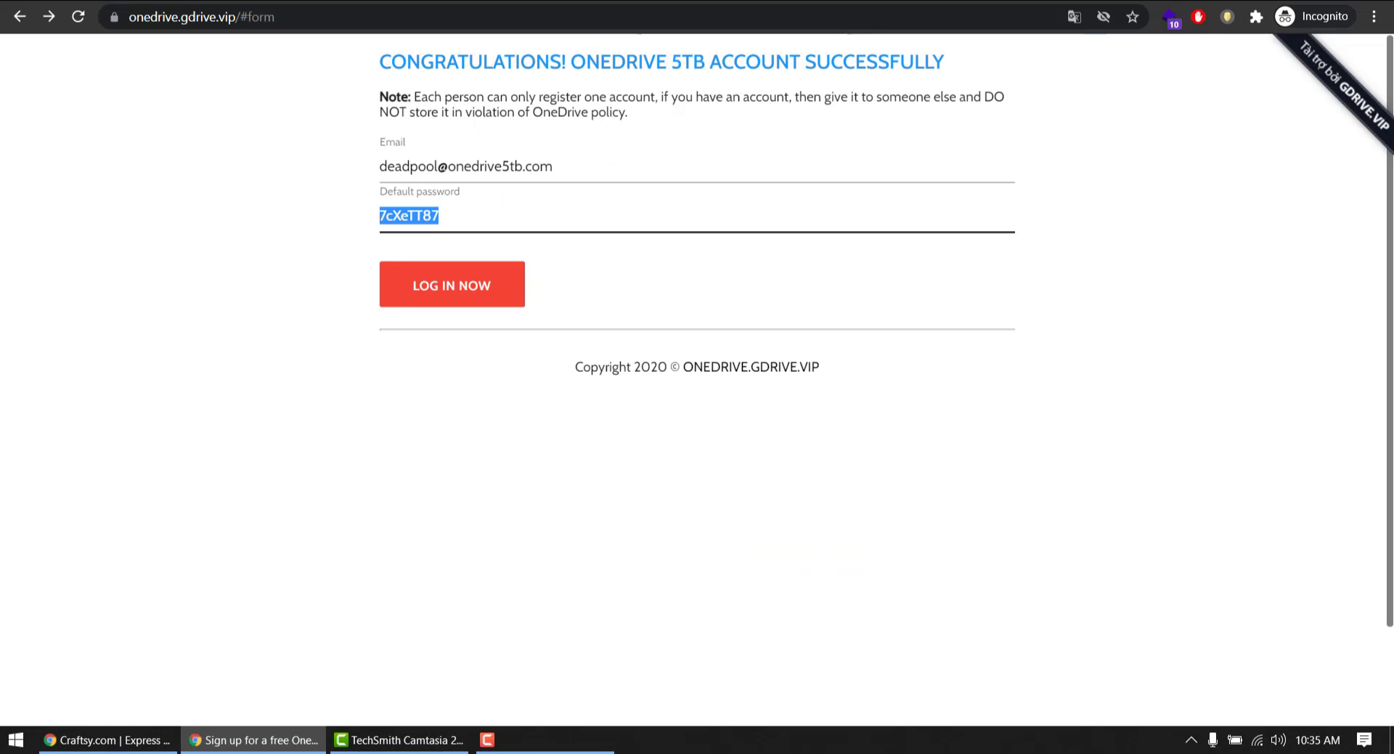
key(ctrl+Tab)
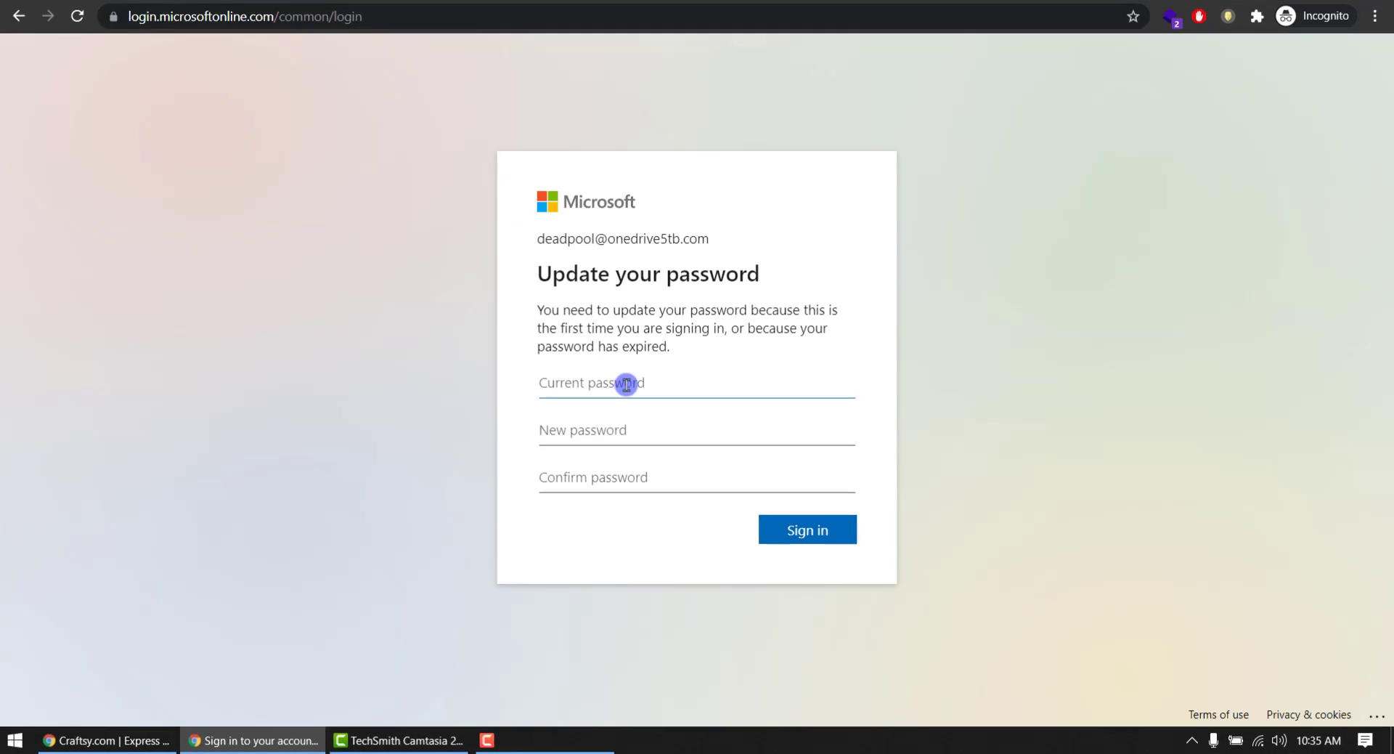
right_click(625, 383)
click(669, 135)
click(751, 477)
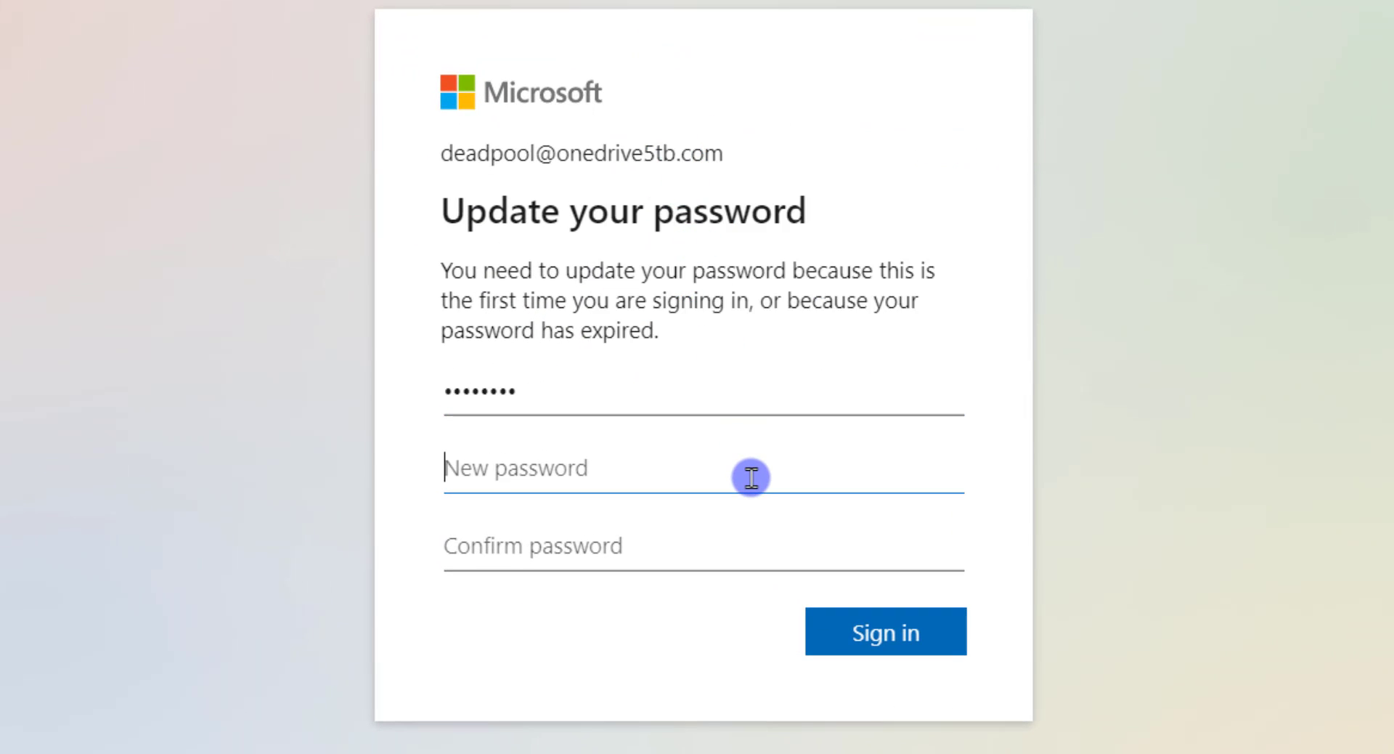
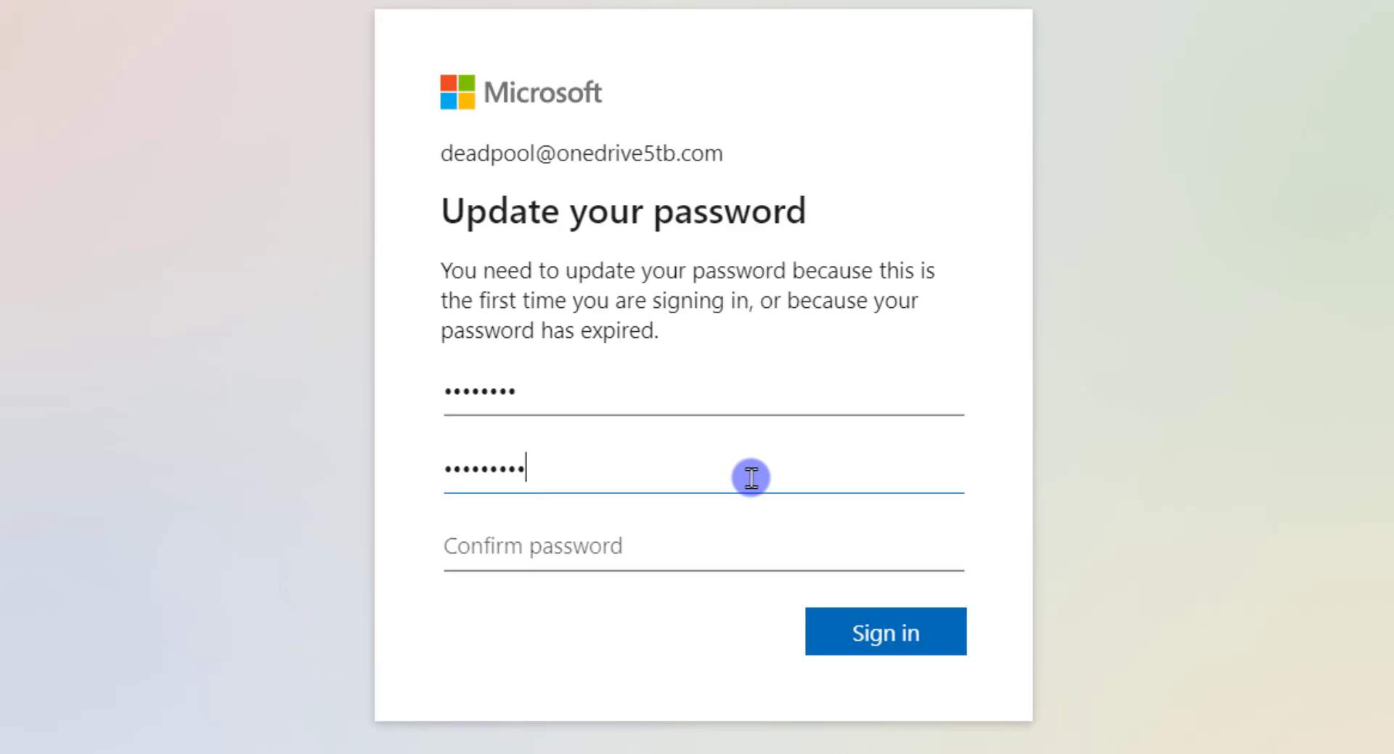
key(Tab)
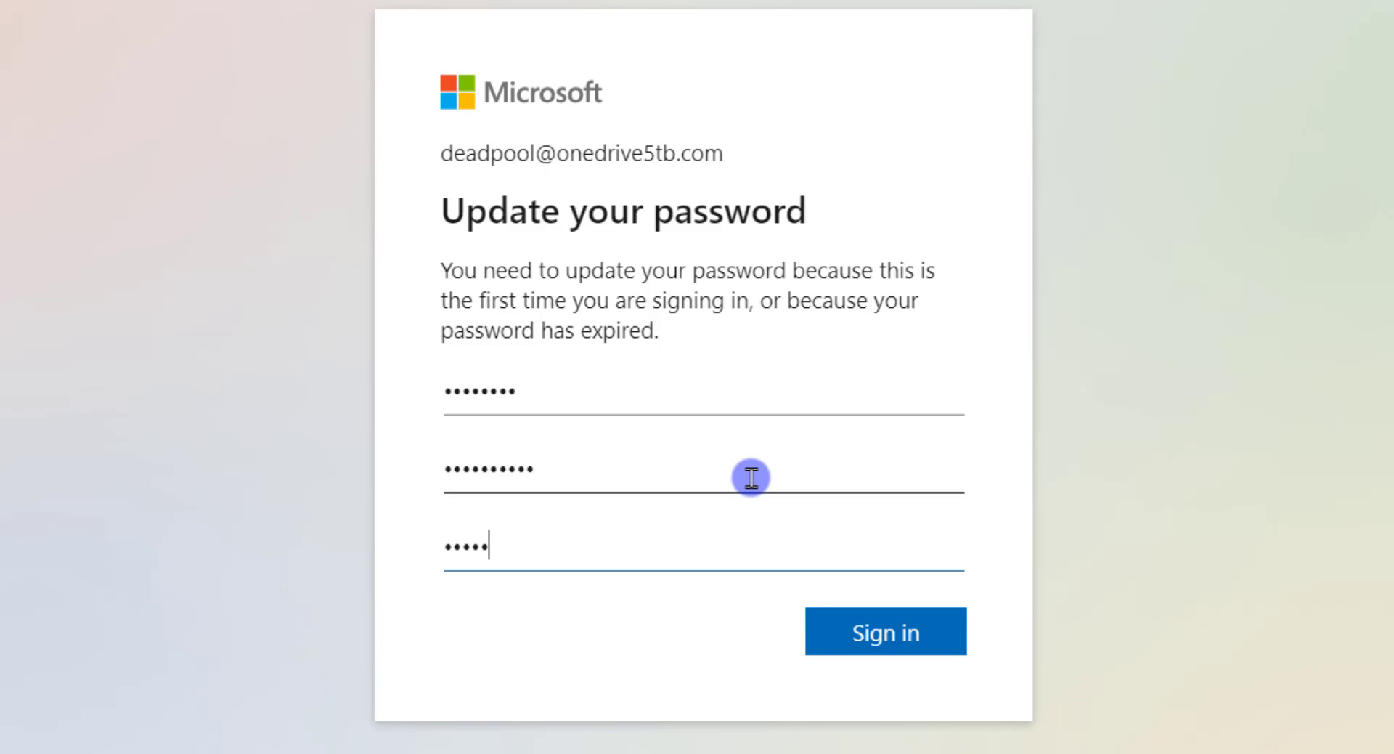
Retype the new password and its confirmation until they match, then sign in.
key(ctrl+a)
click(855, 633)
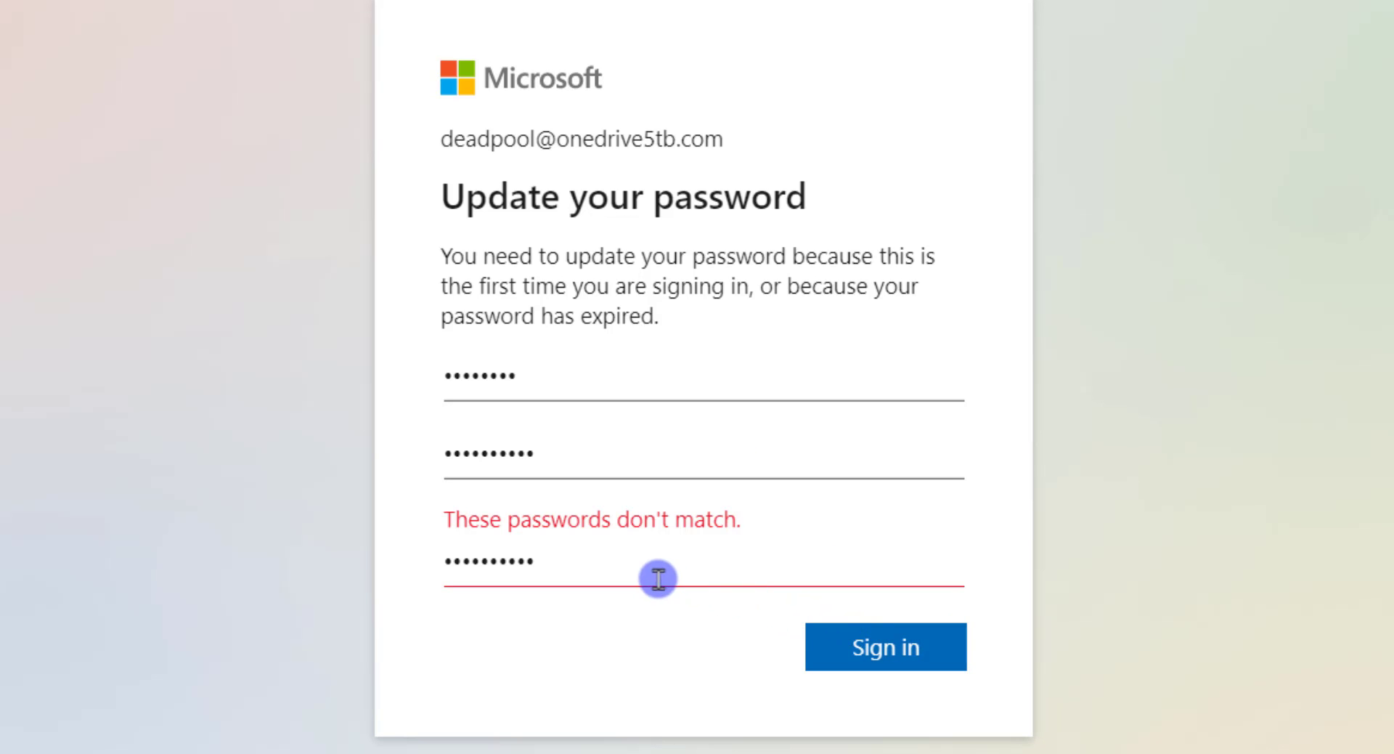
key(ctrl+a)
click(568, 459)
key(ctrl+a)
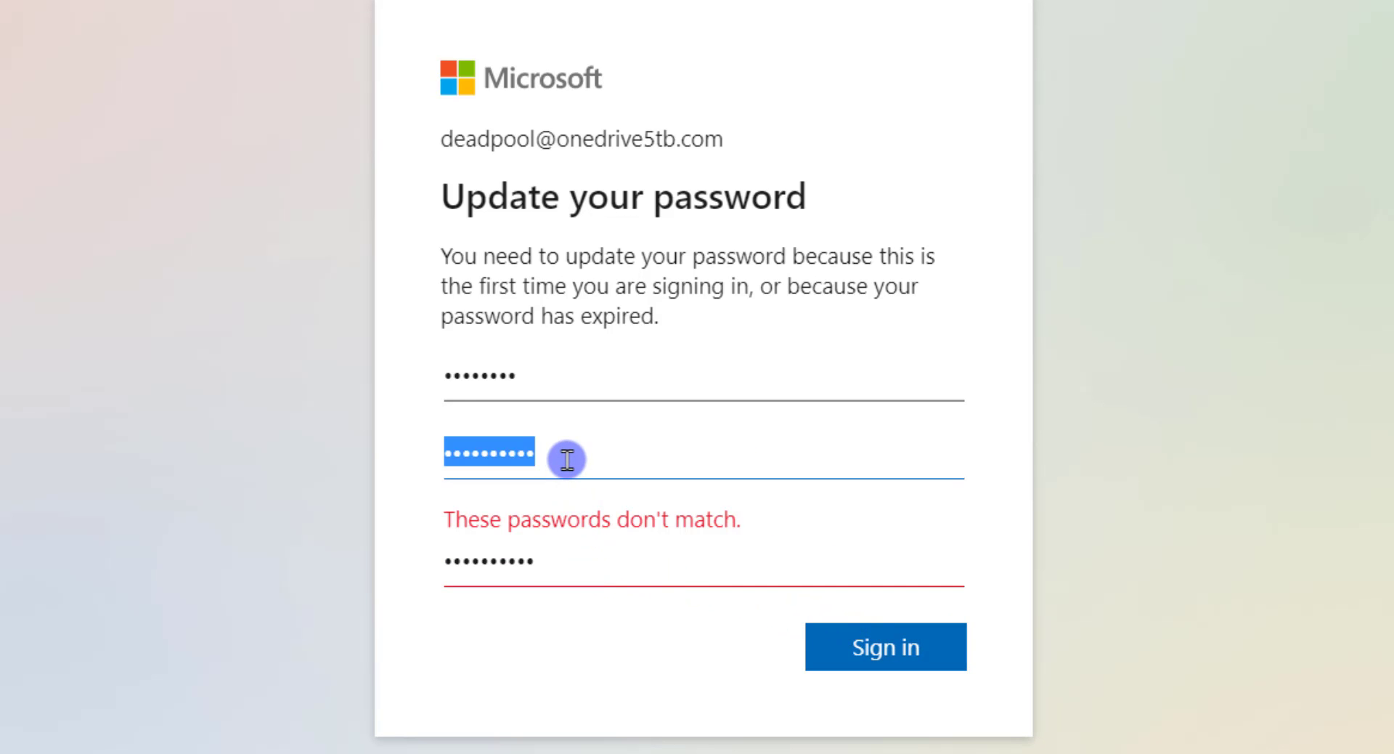
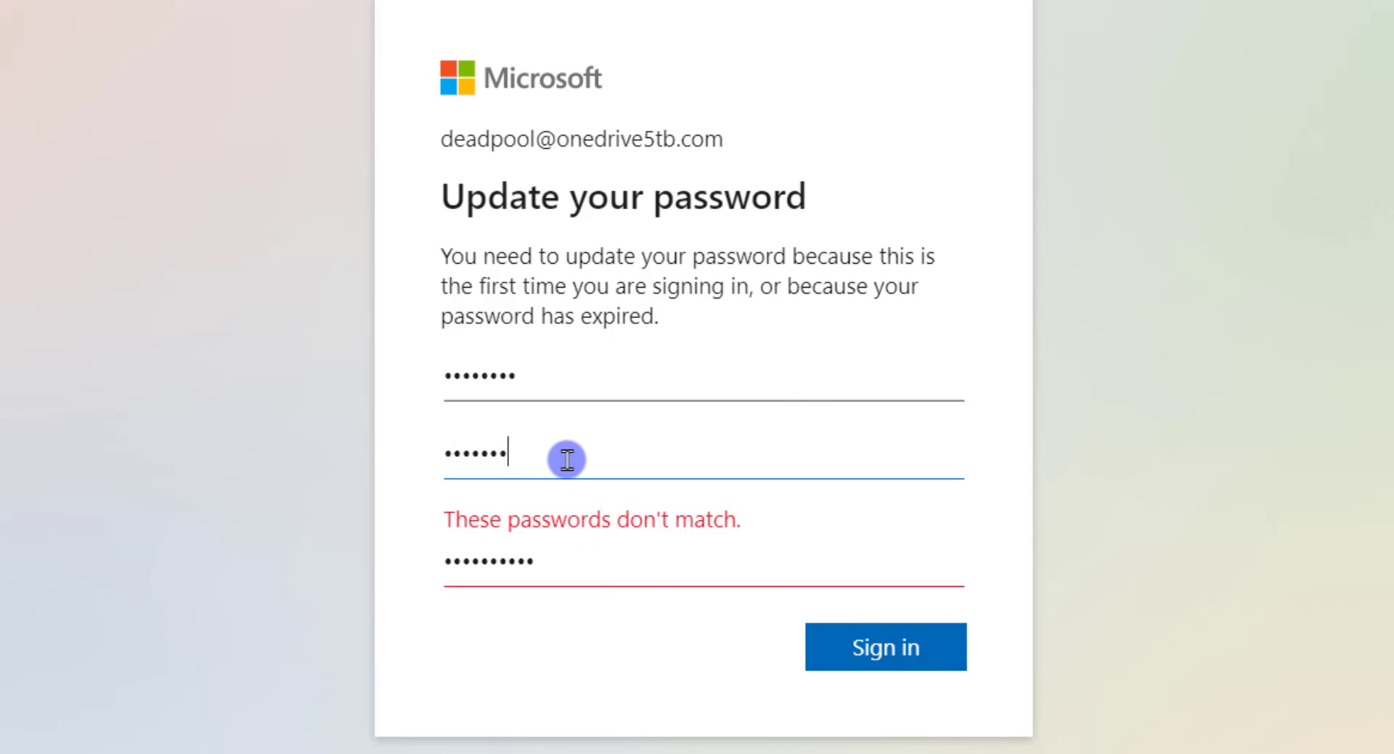
key(Tab)
key(ctrl+a)
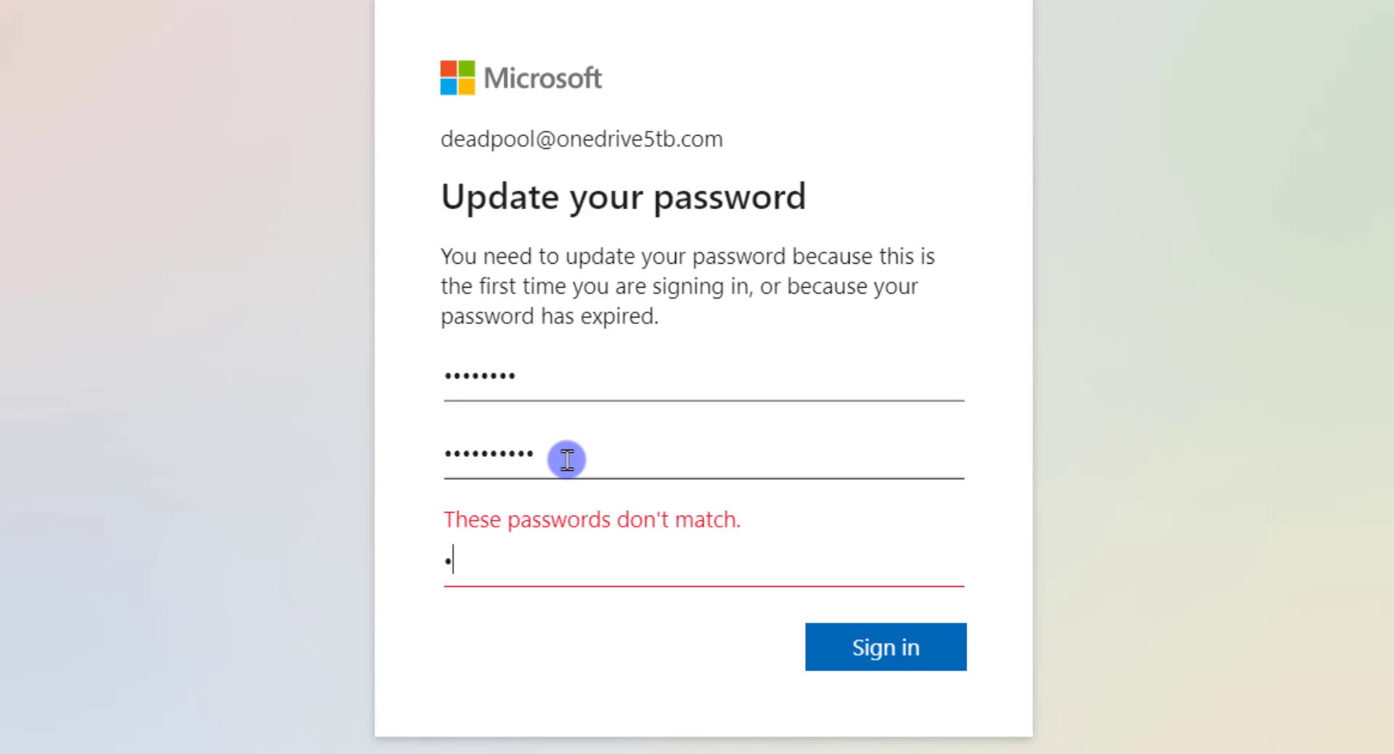
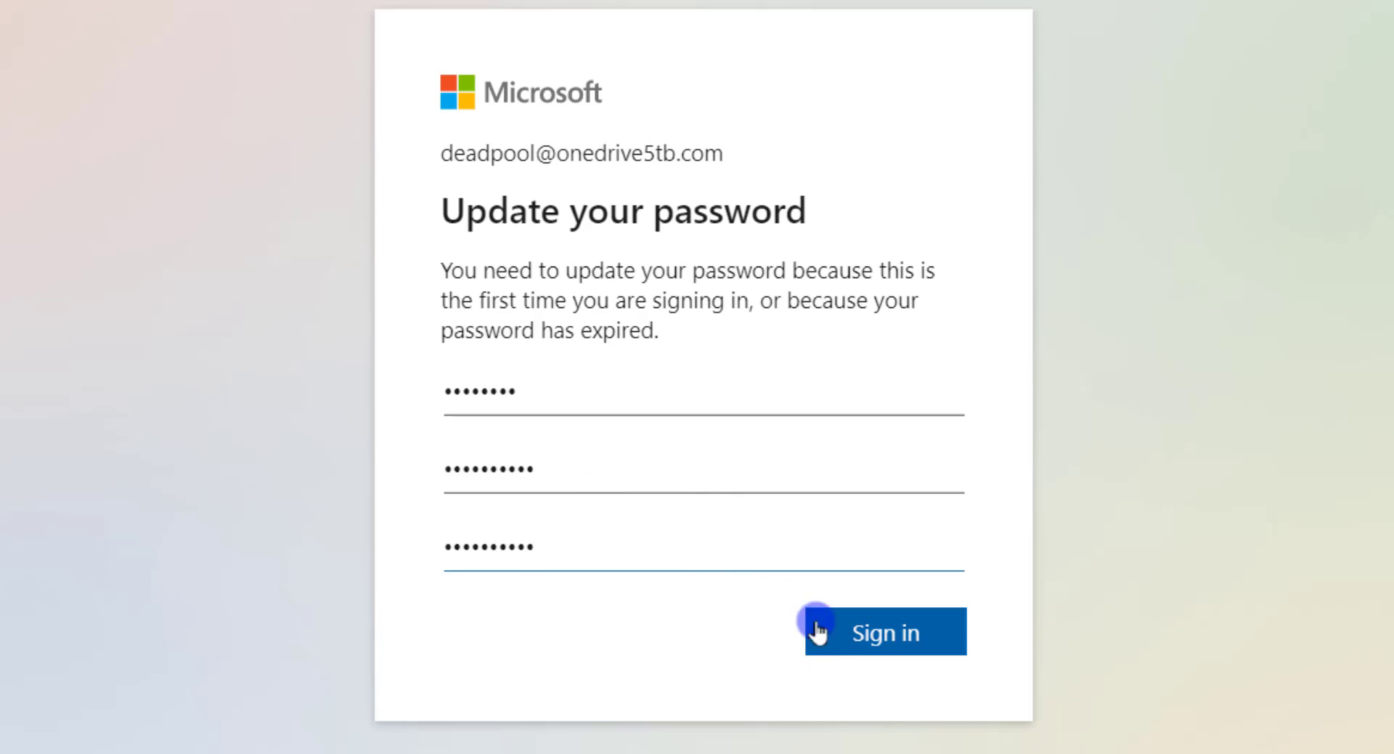
click(835, 639)
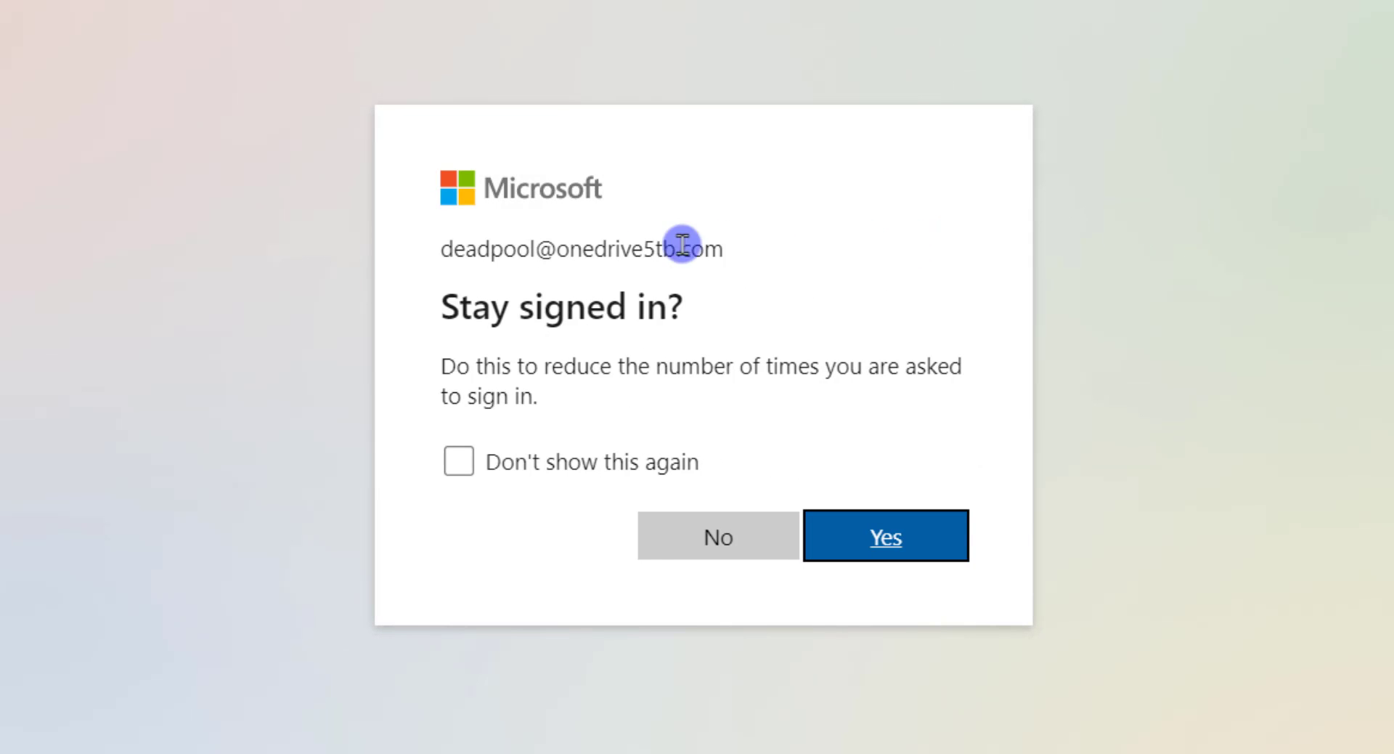
Copy the account email address shown after sign-in.
drag(439, 248, 741, 237)
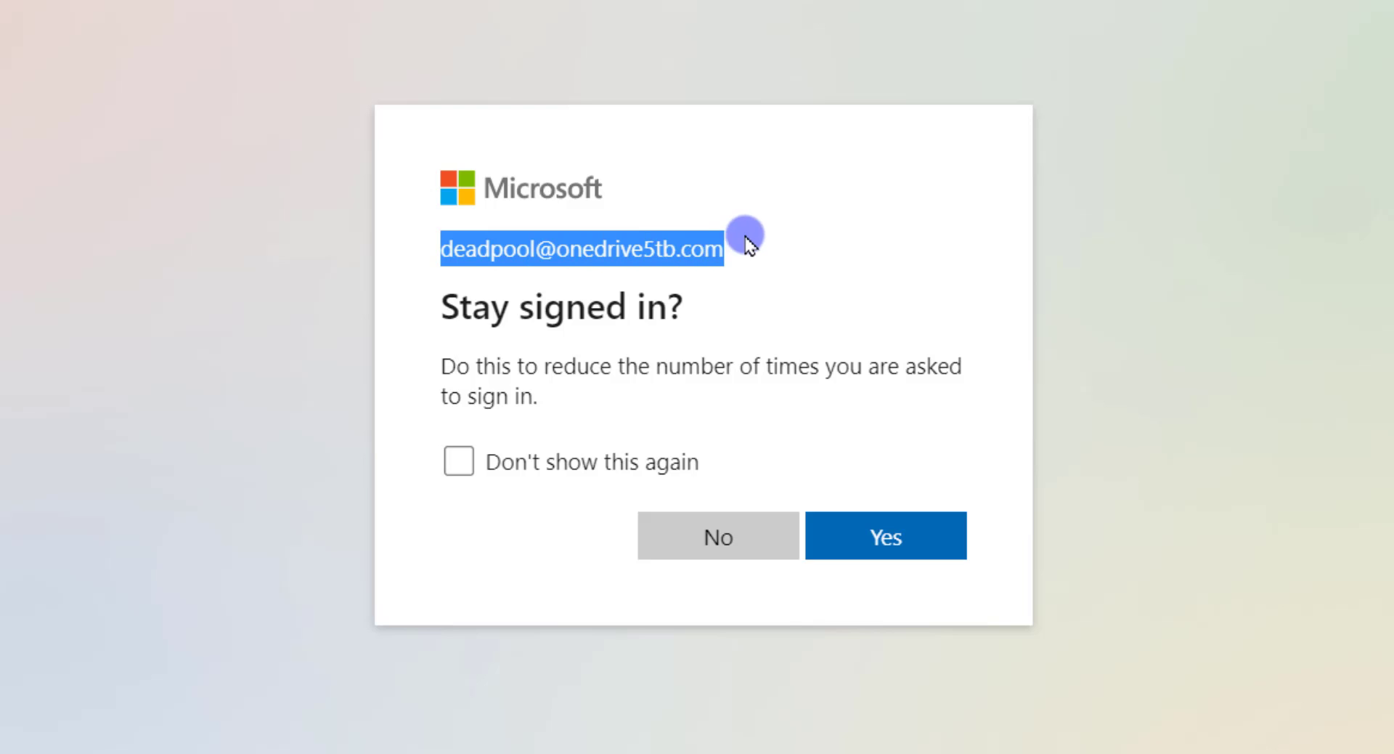
right_click(693, 261)
click(713, 287)
click(277, 501)
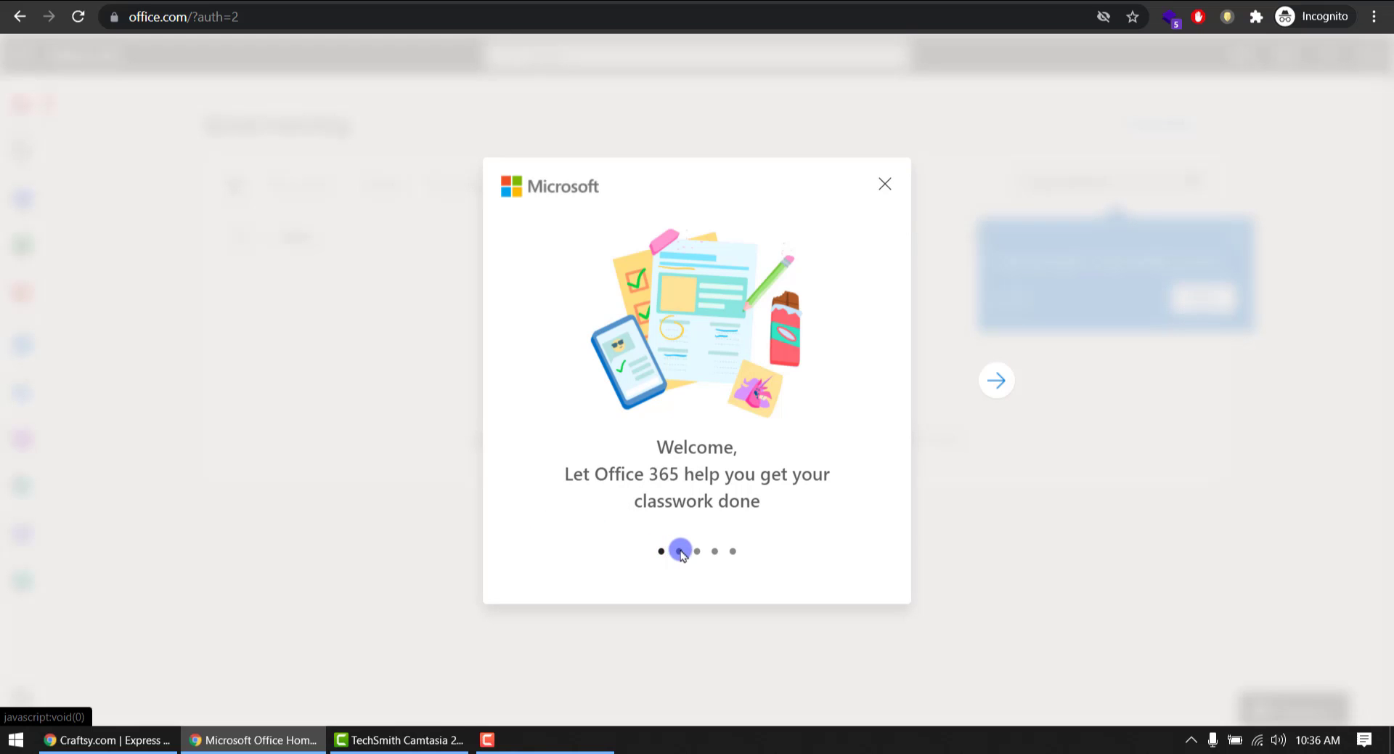
Close the Office 365 welcome tour and the filter tip.
click(884, 184)
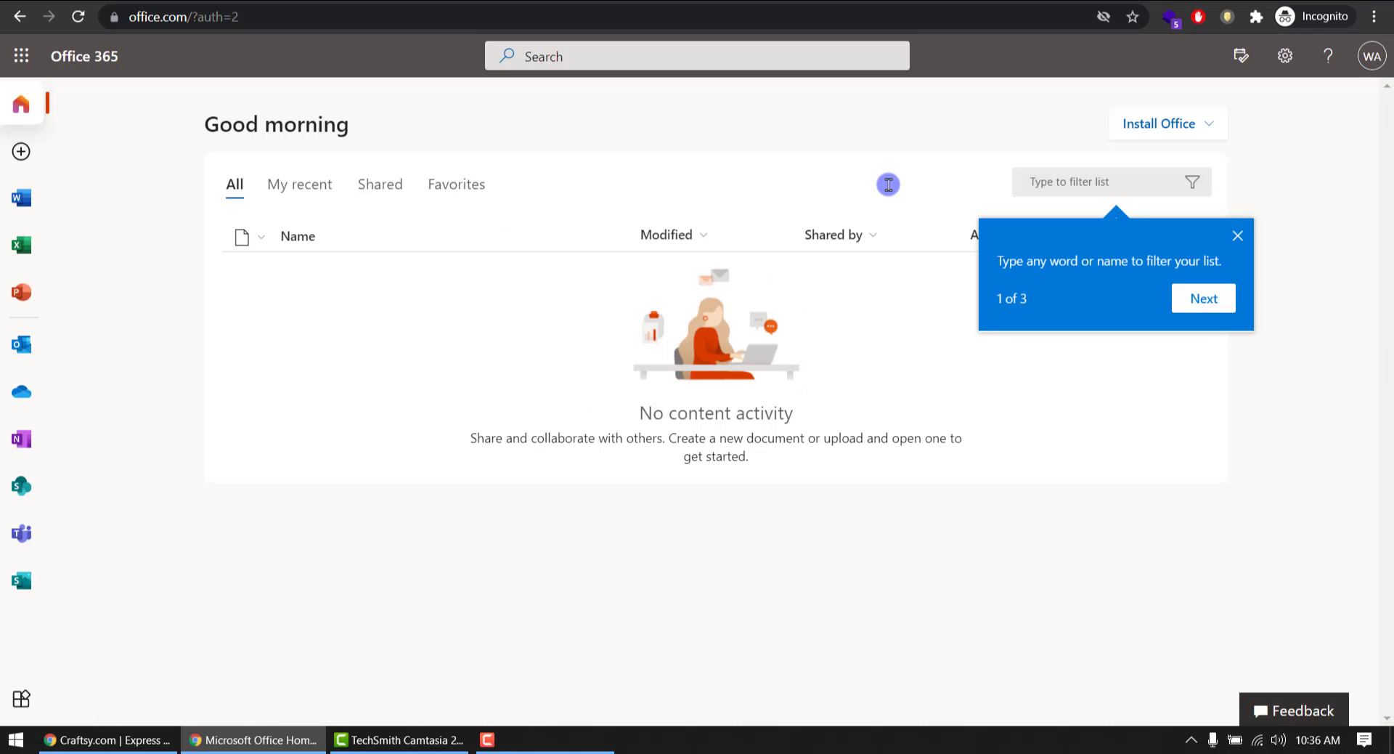
click(1234, 234)
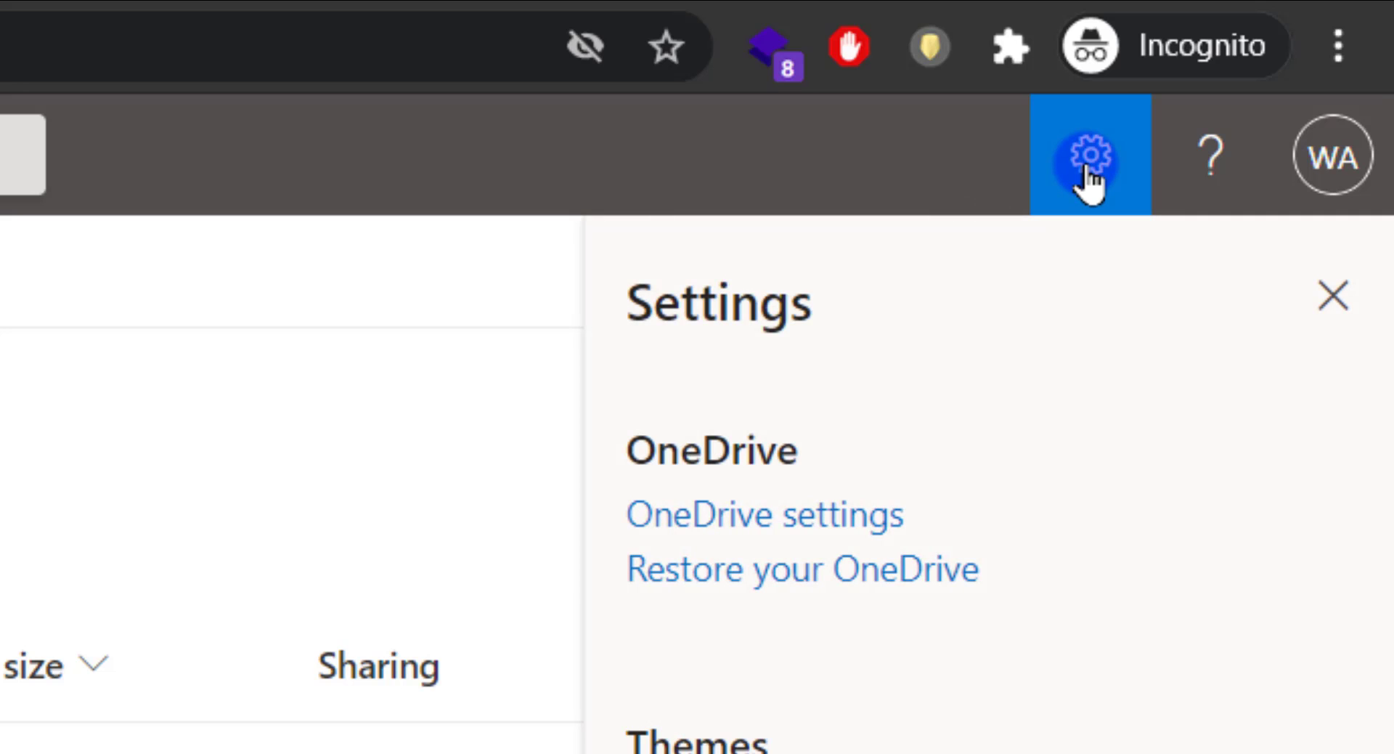
Go through OneDrive settings and More Settings to Storage Metrics, checking 5120.00 GB free.
click(763, 522)
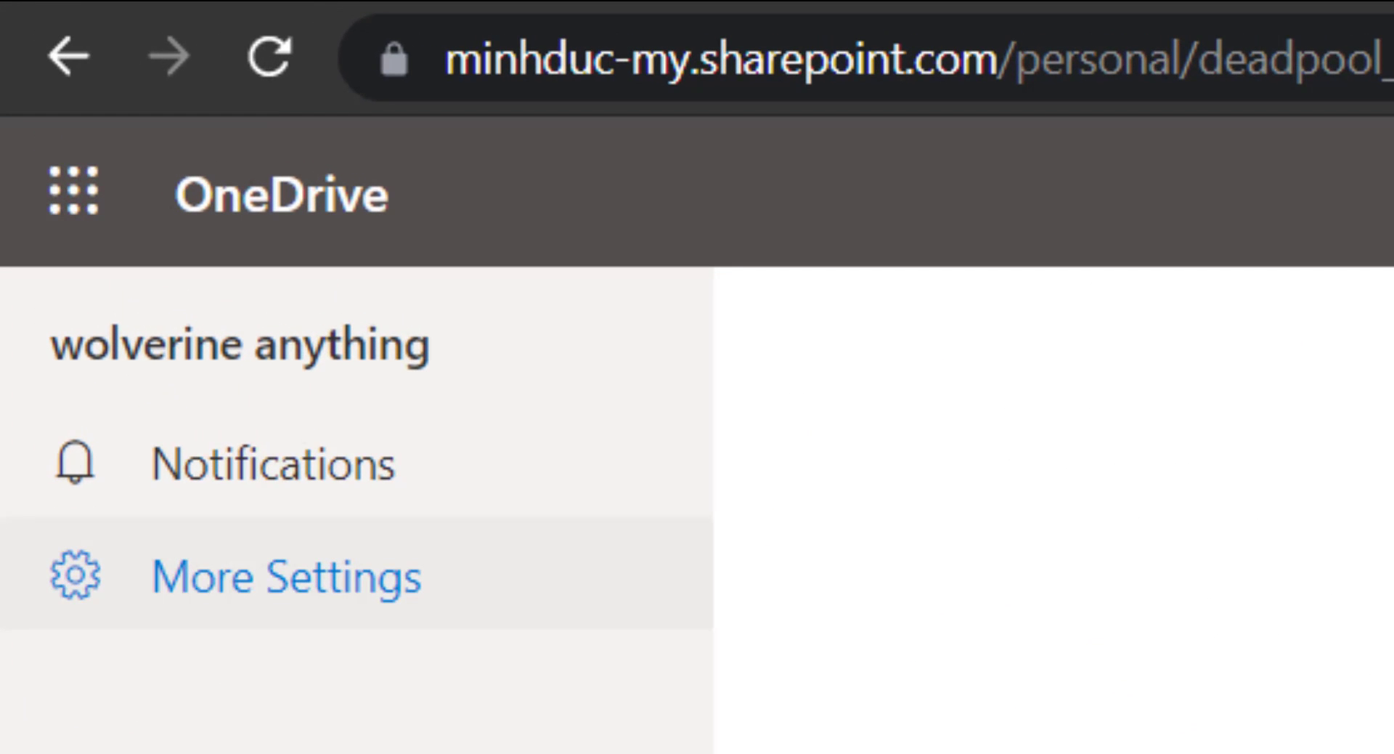
click(302, 585)
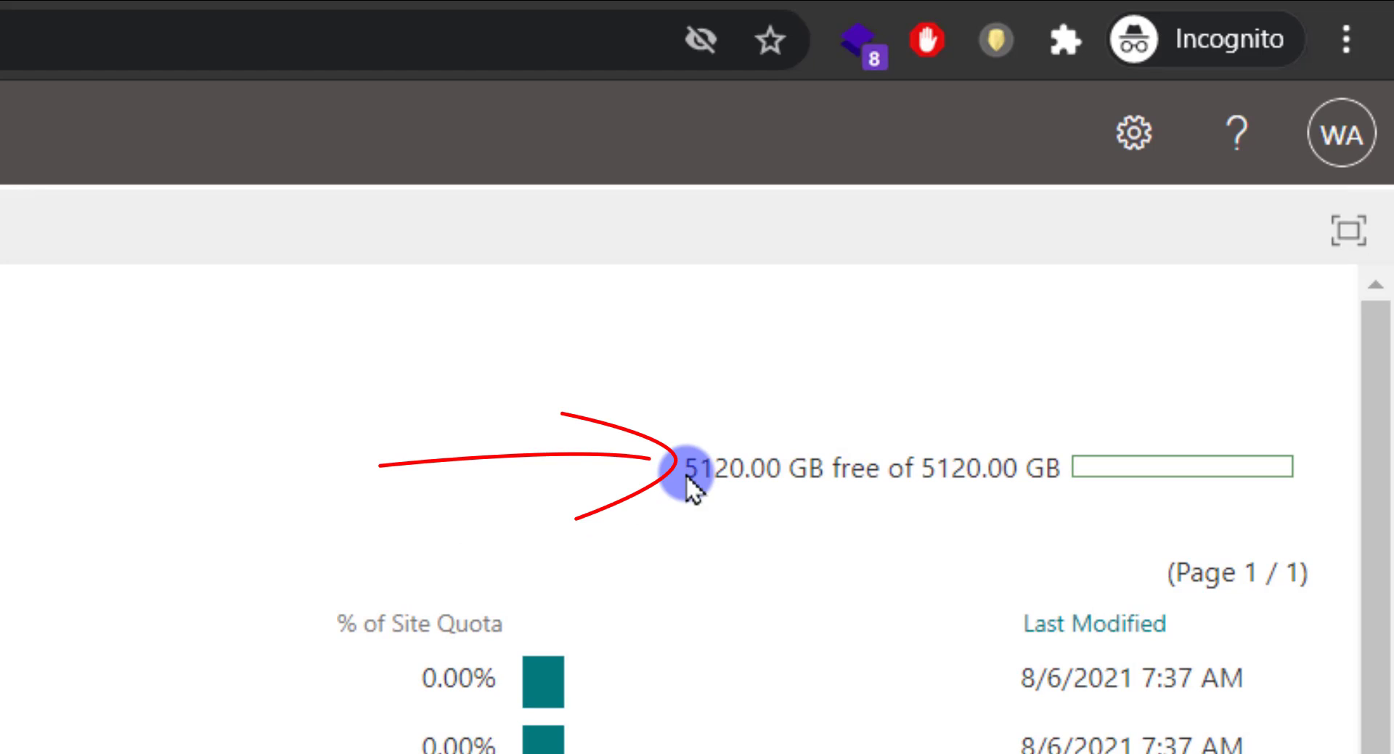
drag(686, 474, 1061, 471)
click(446, 394)
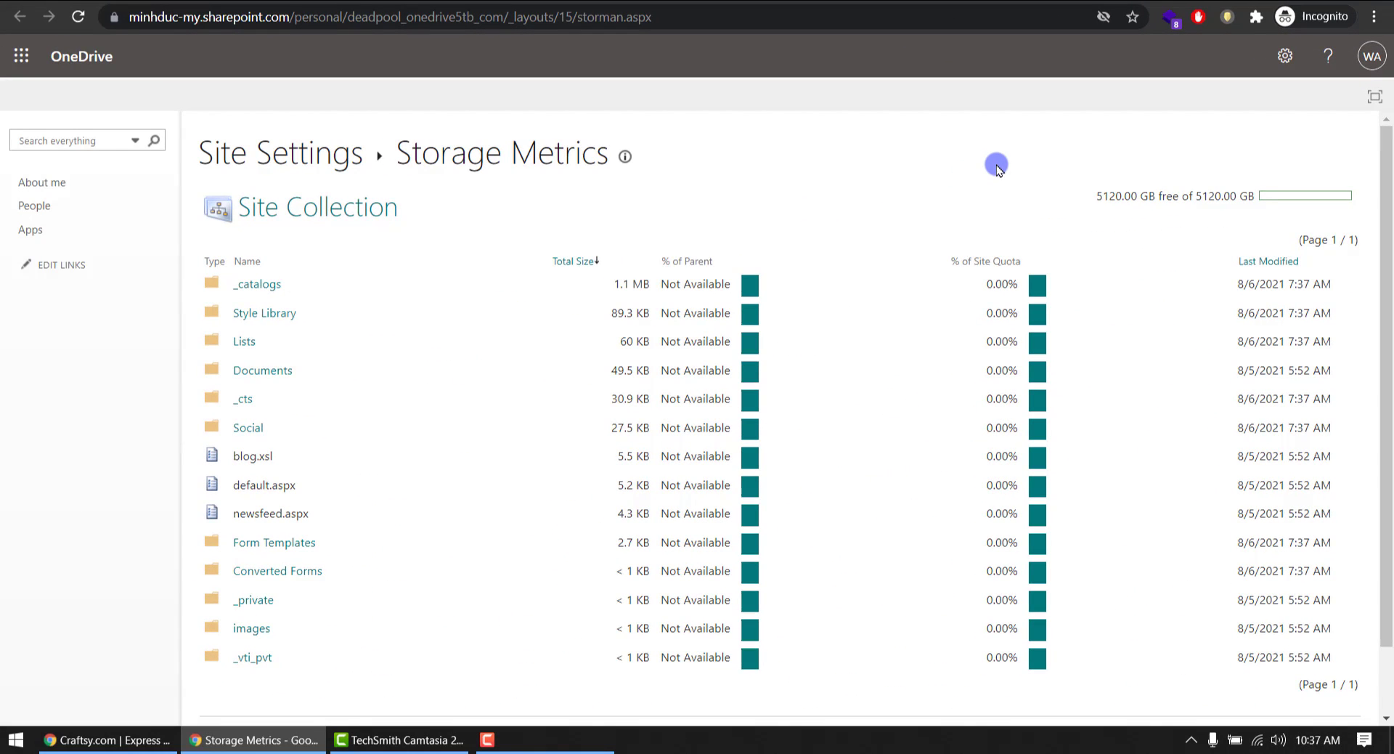
scroll(996, 167, down, 1)
scroll(996, 159, up, 1)
key(alt+Left)
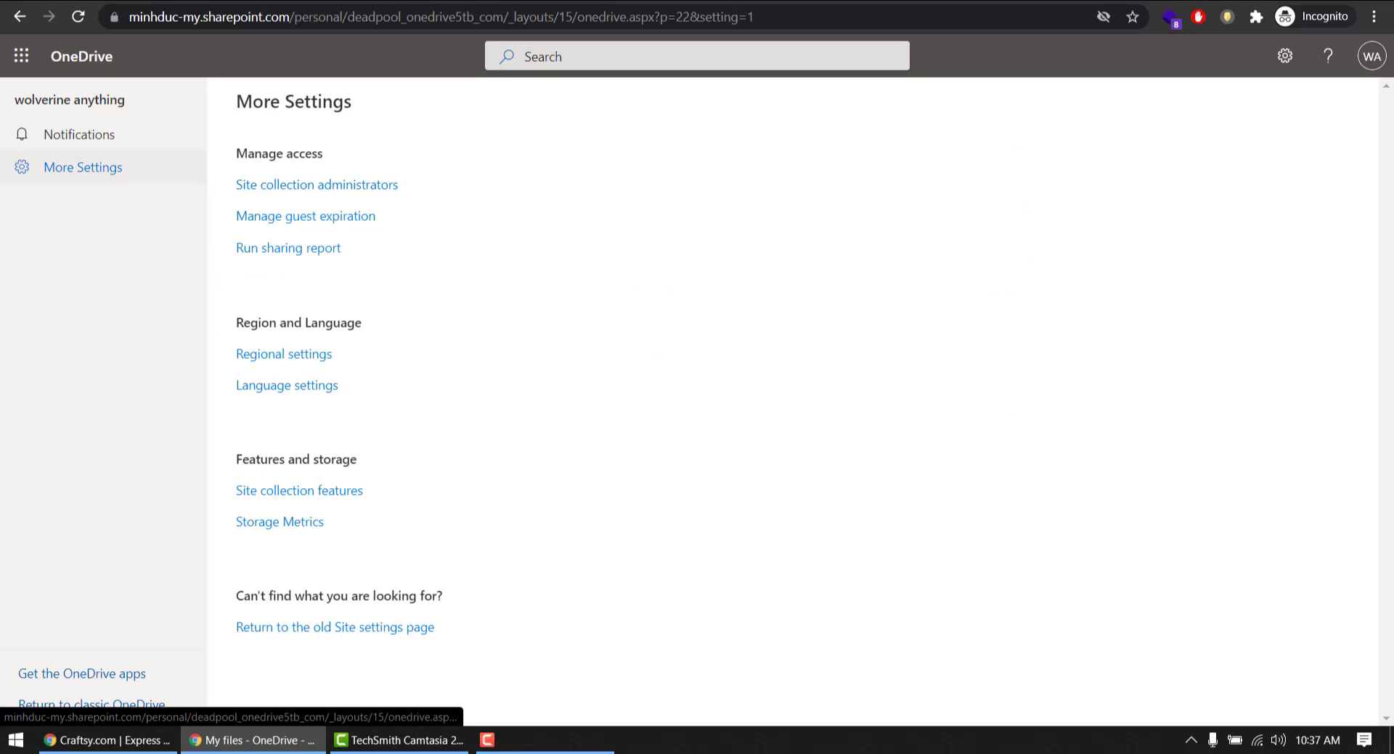
key(alt+Right)
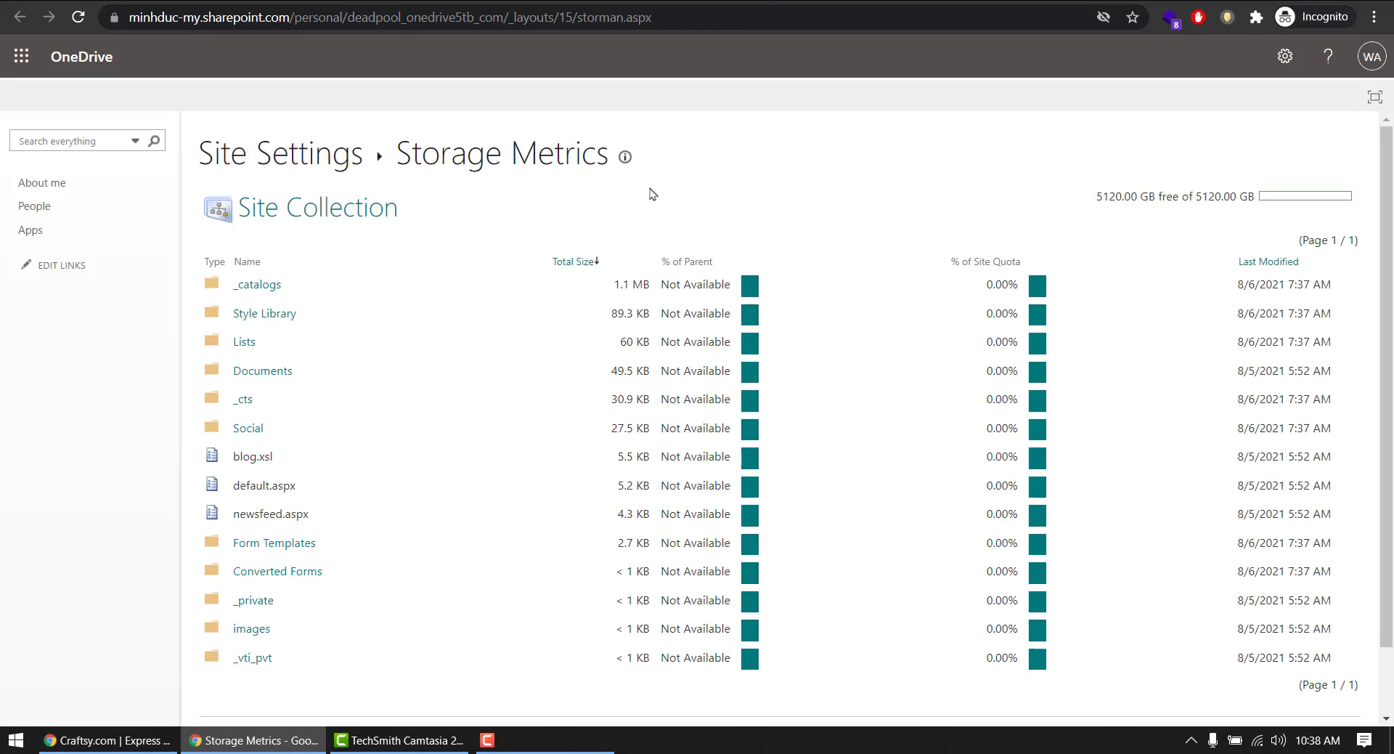